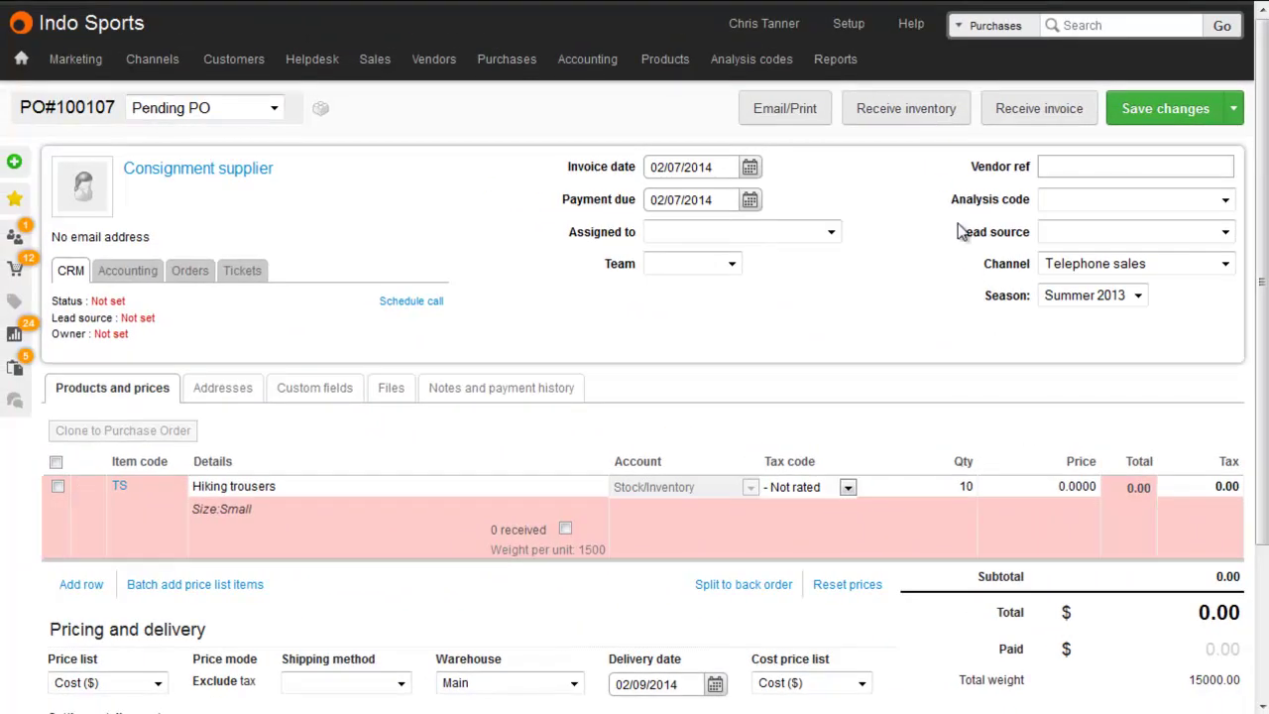
- Receive all 10 small Hiking trousers on the purchase order into the Main warehouse, accepting their zero cost value
{"action": "left_click", "coordinate": [927, 114]}
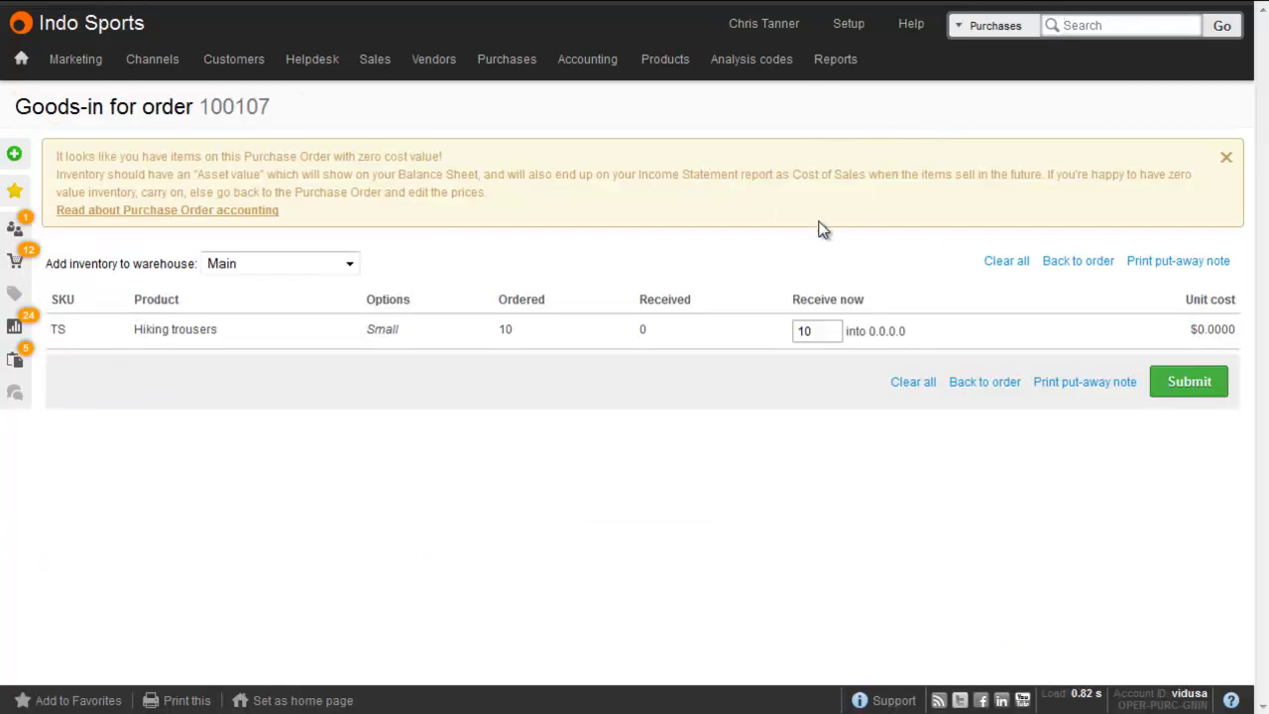
{"action": "left_click", "coordinate": [1200, 389]}
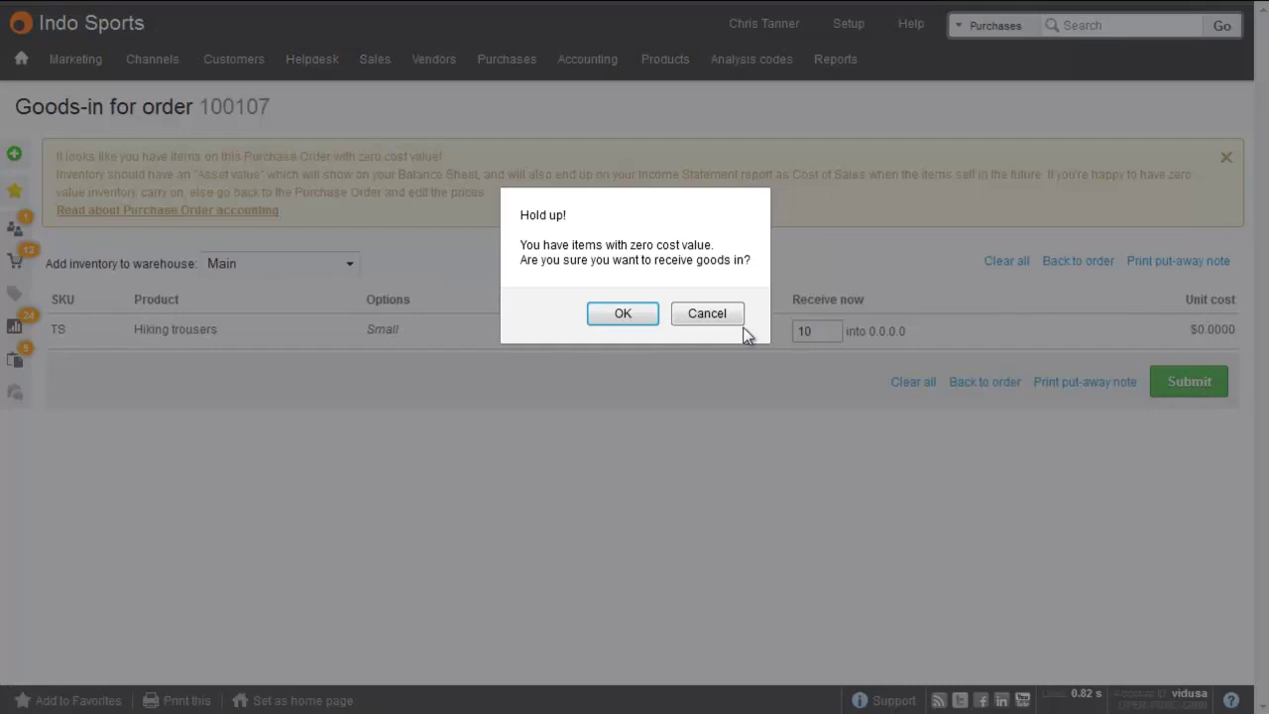
{"action": "left_click", "coordinate": [623, 313]}
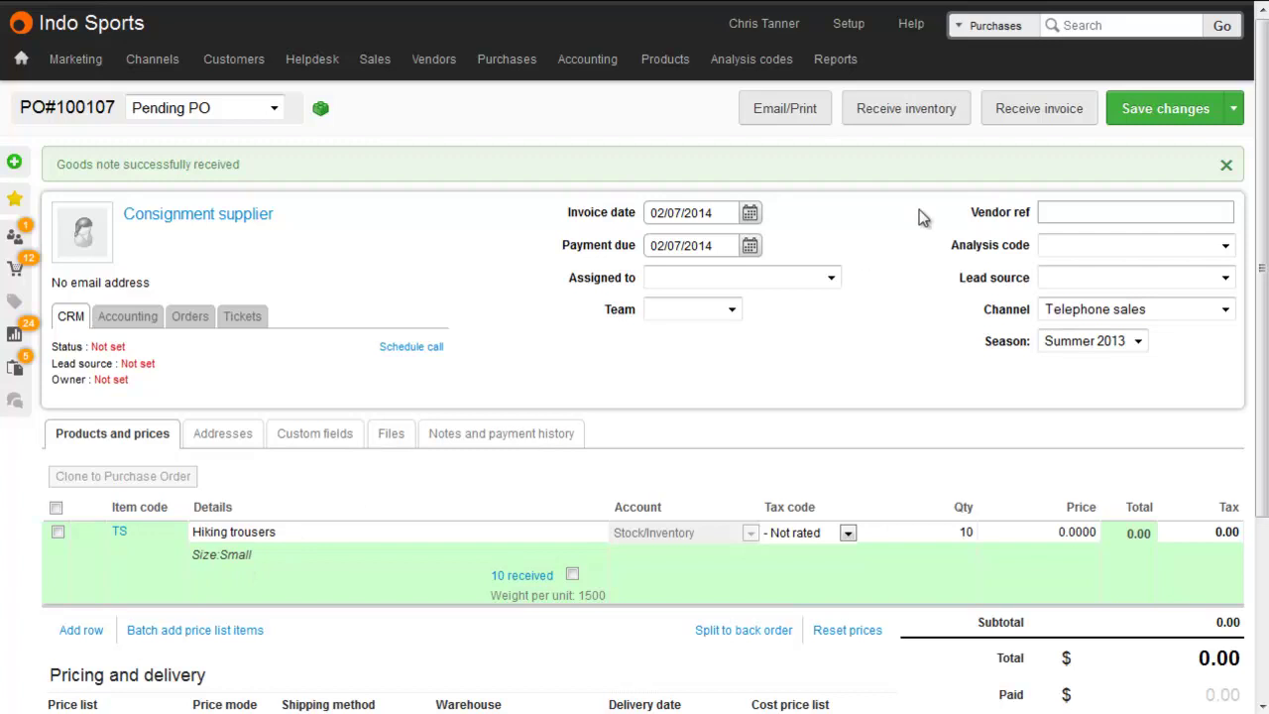
{"action": "left_click", "coordinate": [1037, 106]}
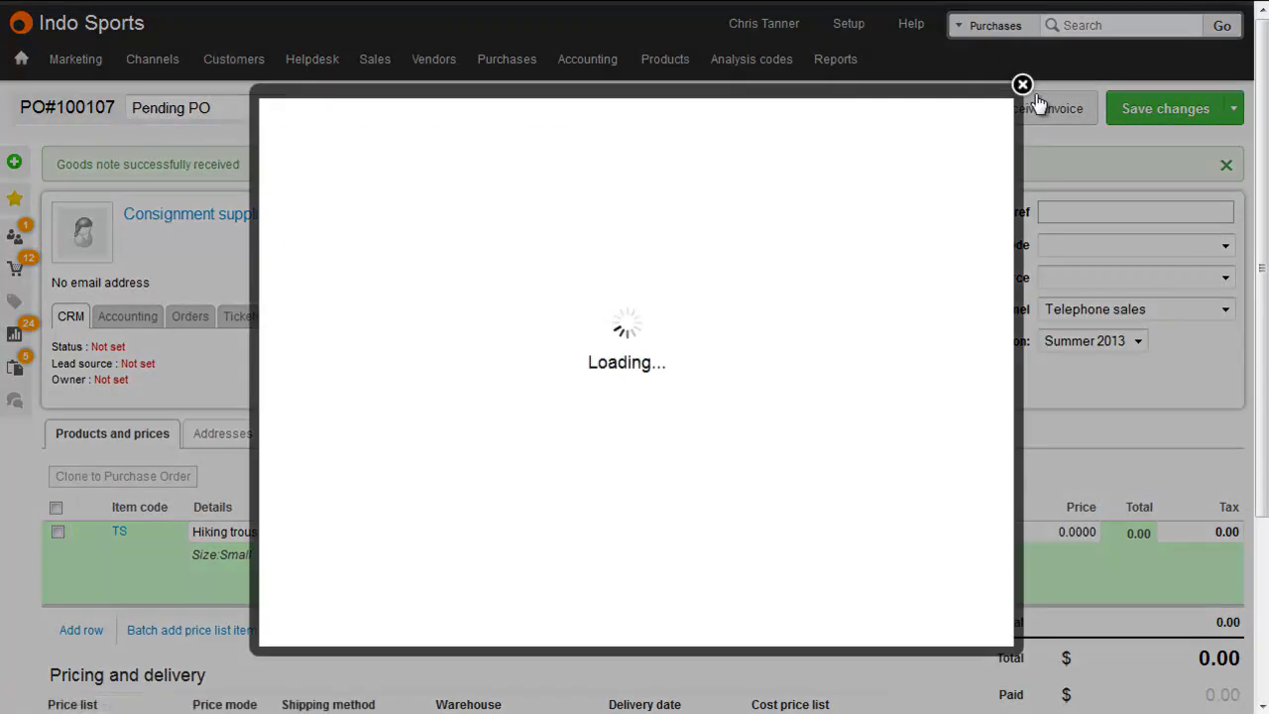
{"action": "left_click", "coordinate": [392, 212]}
{"action": "type", "text": "8564654"}
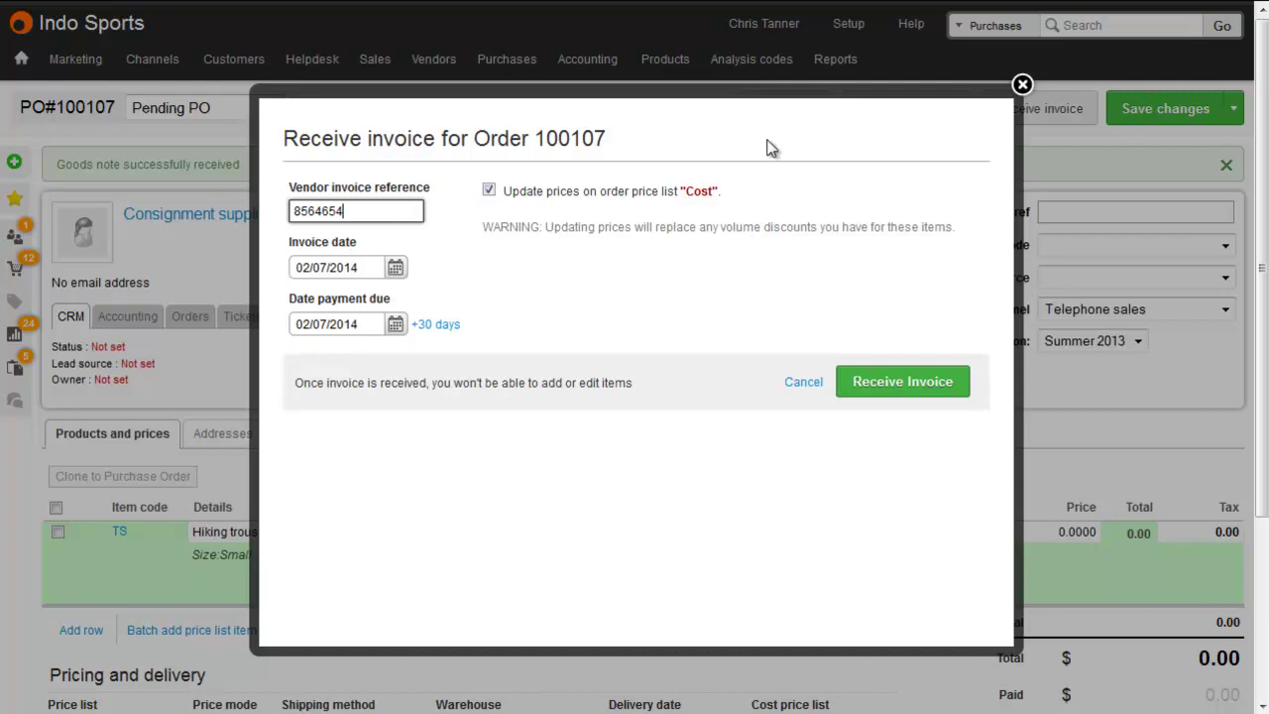
{"action": "left_click", "coordinate": [1015, 87]}
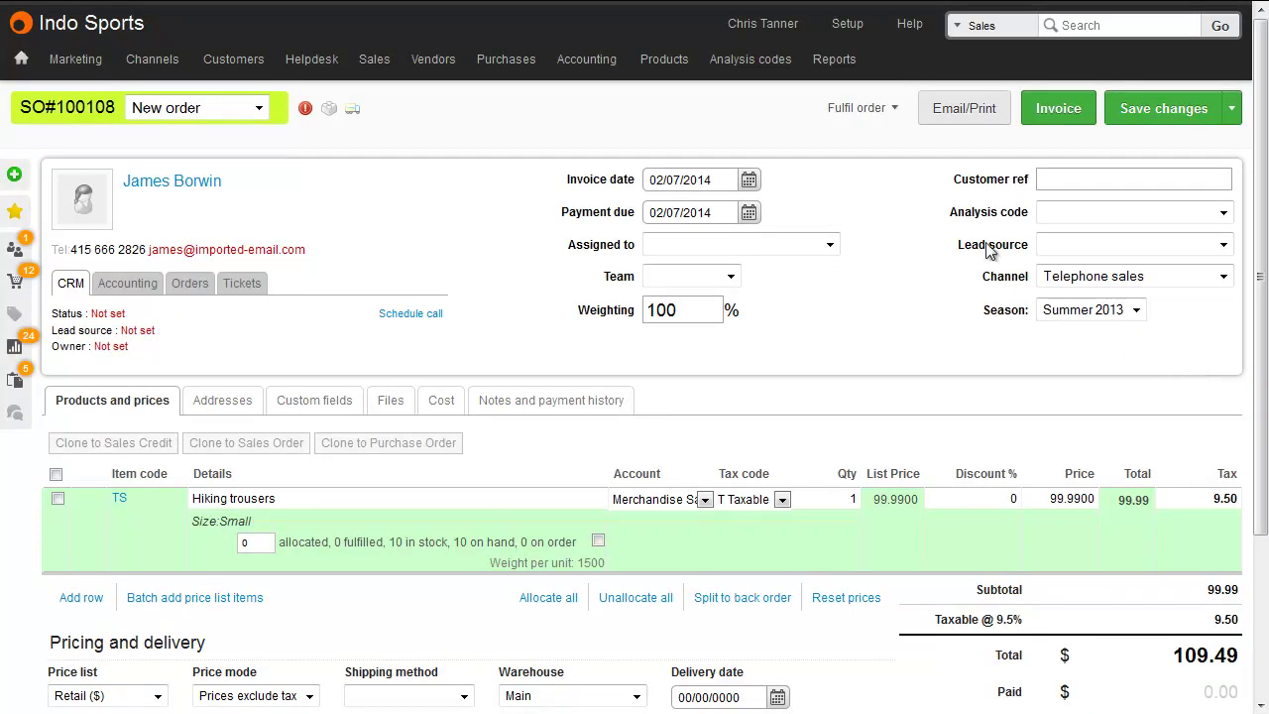
- Fulfil the Hiking trousers sales order and mark it as shipped
{"action": "left_click", "coordinate": [878, 113]}
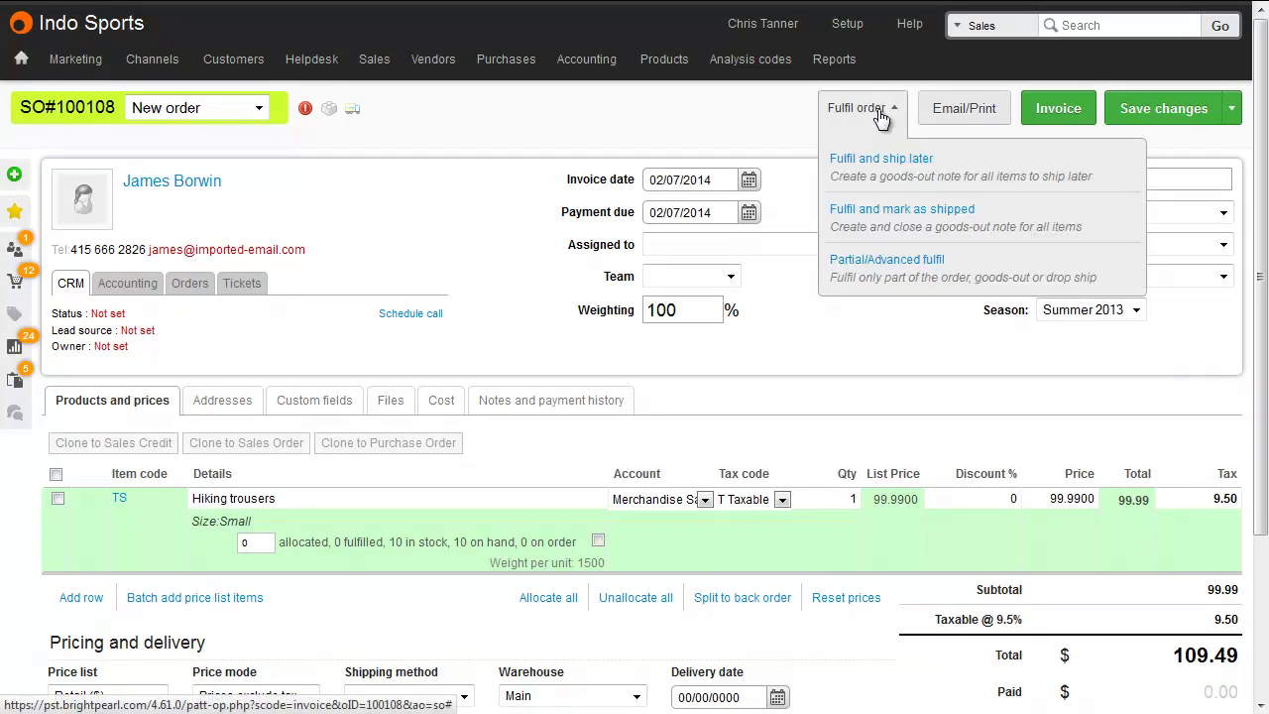
{"action": "left_click", "coordinate": [903, 211]}
{"action": "left_click", "coordinate": [650, 303]}
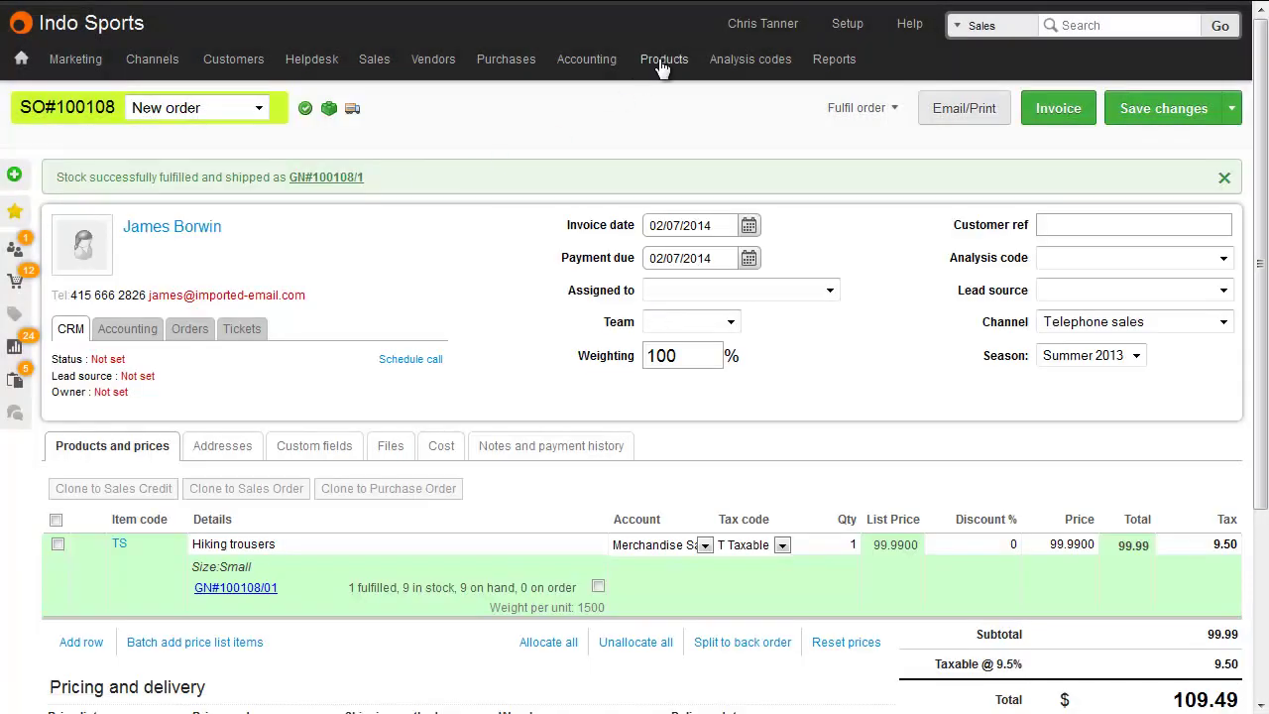
- Open the sales analysis by product and filter it to the supplier Consignment supplier
{"action": "mouse_move", "coordinate": [661, 64]}
{"action": "left_click", "coordinate": [678, 310]}
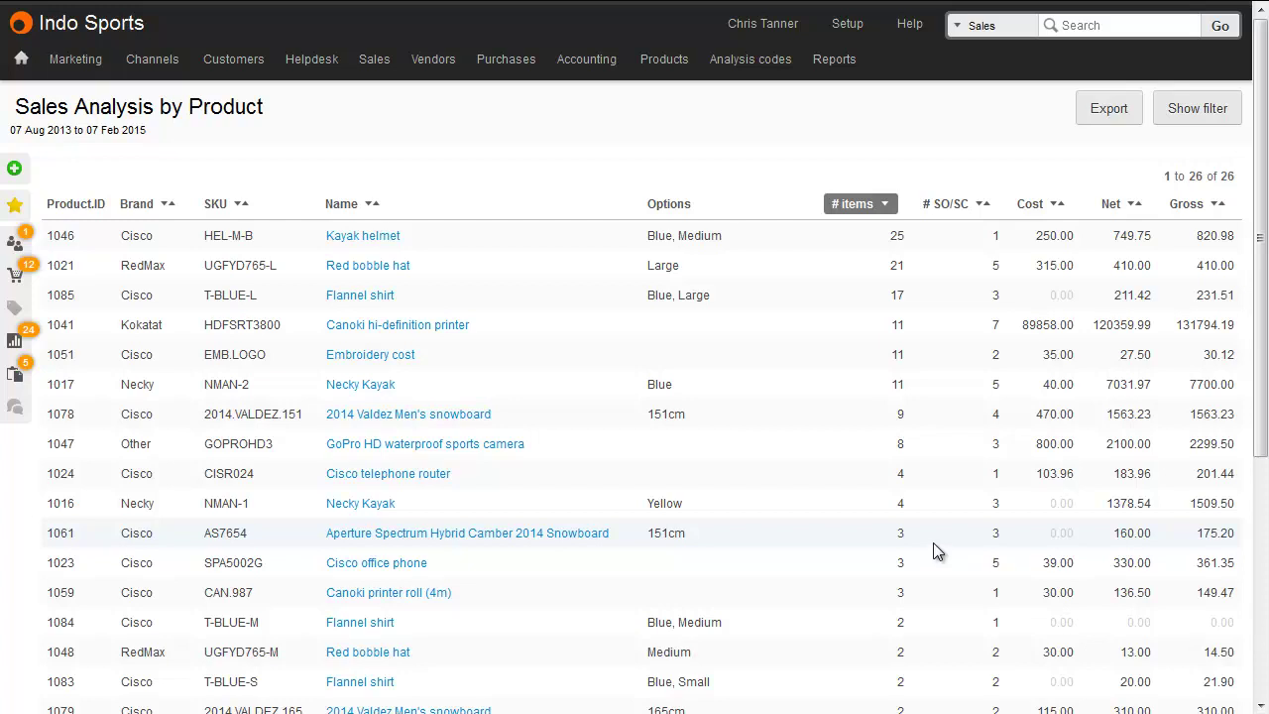
{"action": "mouse_move", "coordinate": [841, 59]}
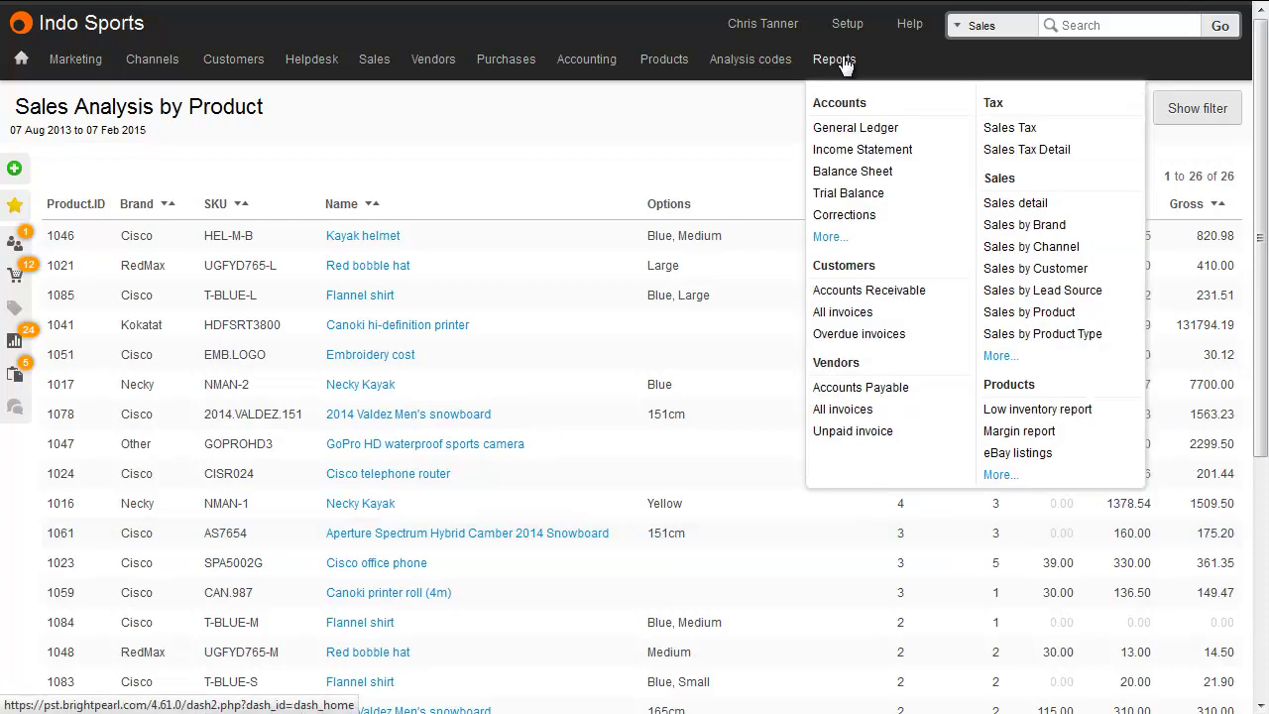
{"action": "left_click", "coordinate": [1217, 108]}
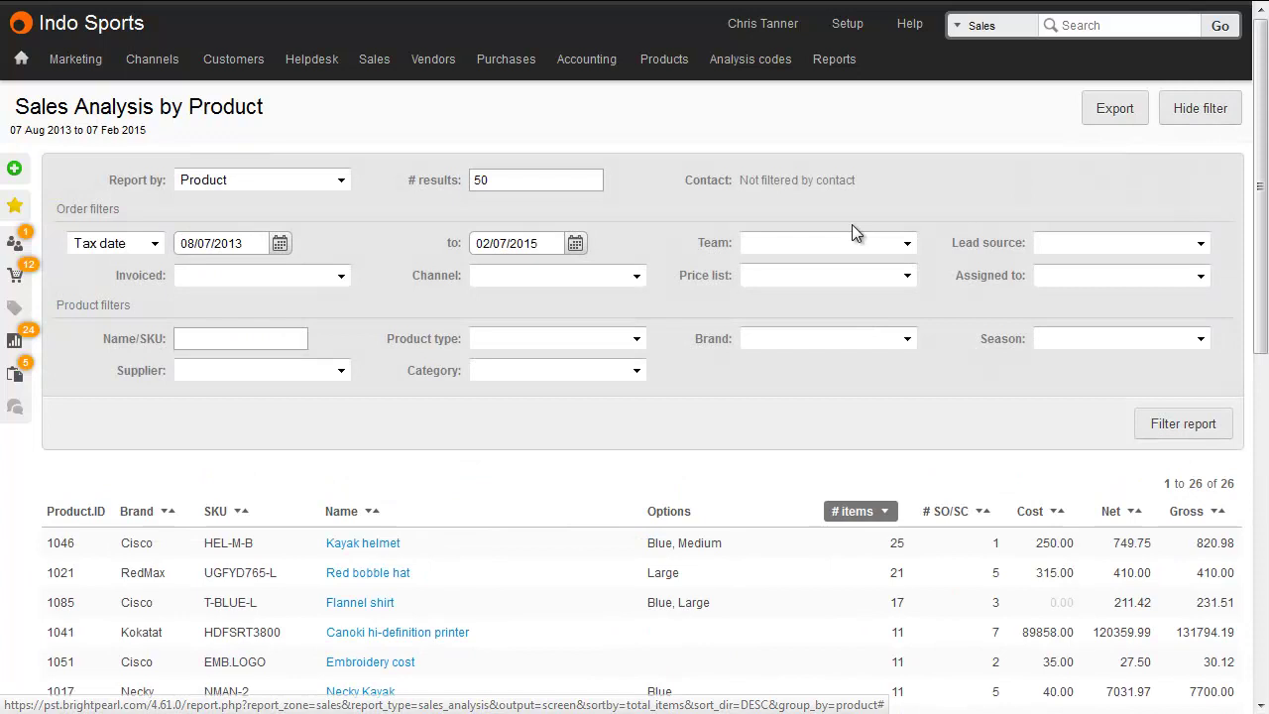
{"action": "left_click", "coordinate": [344, 370]}
{"action": "left_click", "coordinate": [303, 468]}
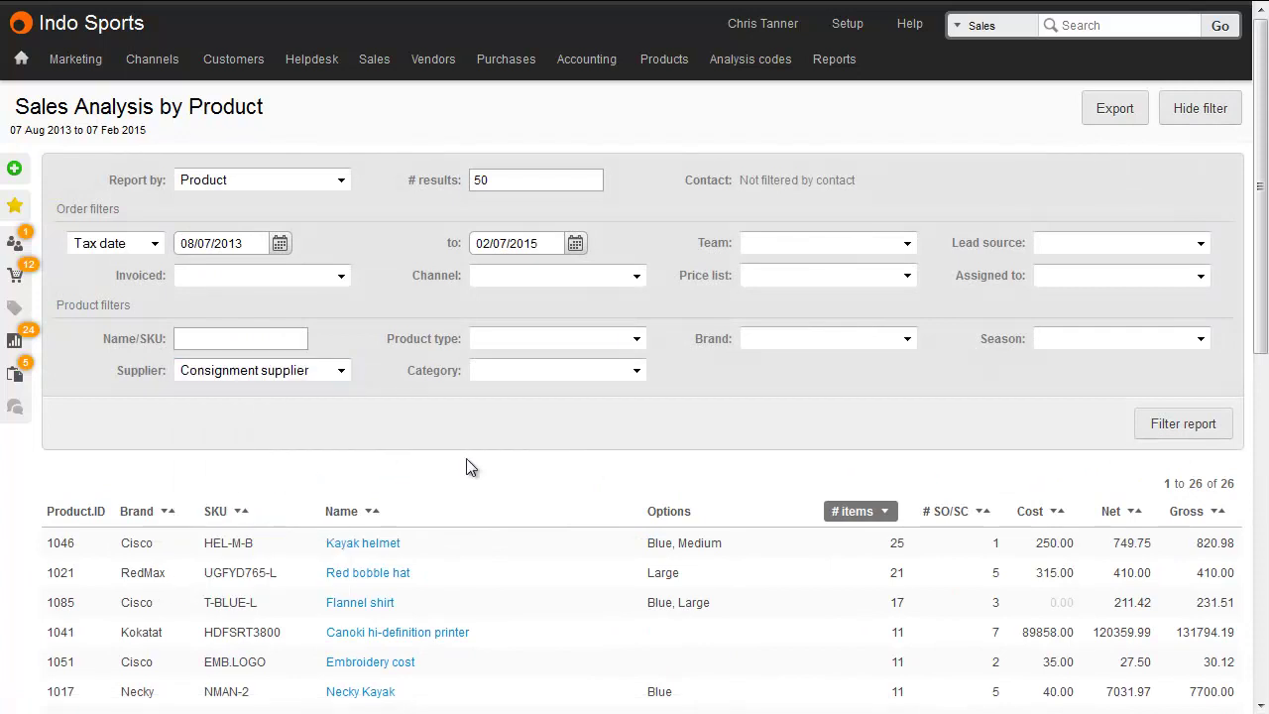
{"action": "left_click", "coordinate": [1152, 435]}
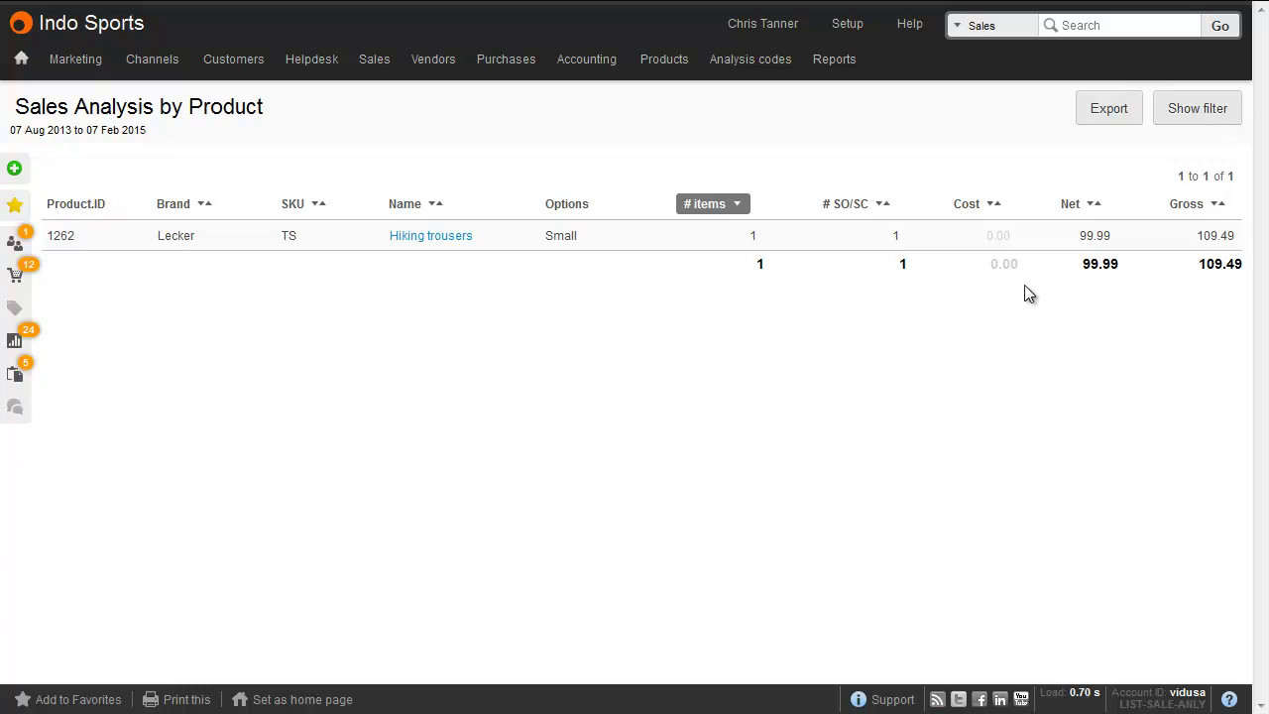
- Start a new vendor bill and choose Consignment supplier as the vendor
{"action": "mouse_move", "coordinate": [430, 68]}
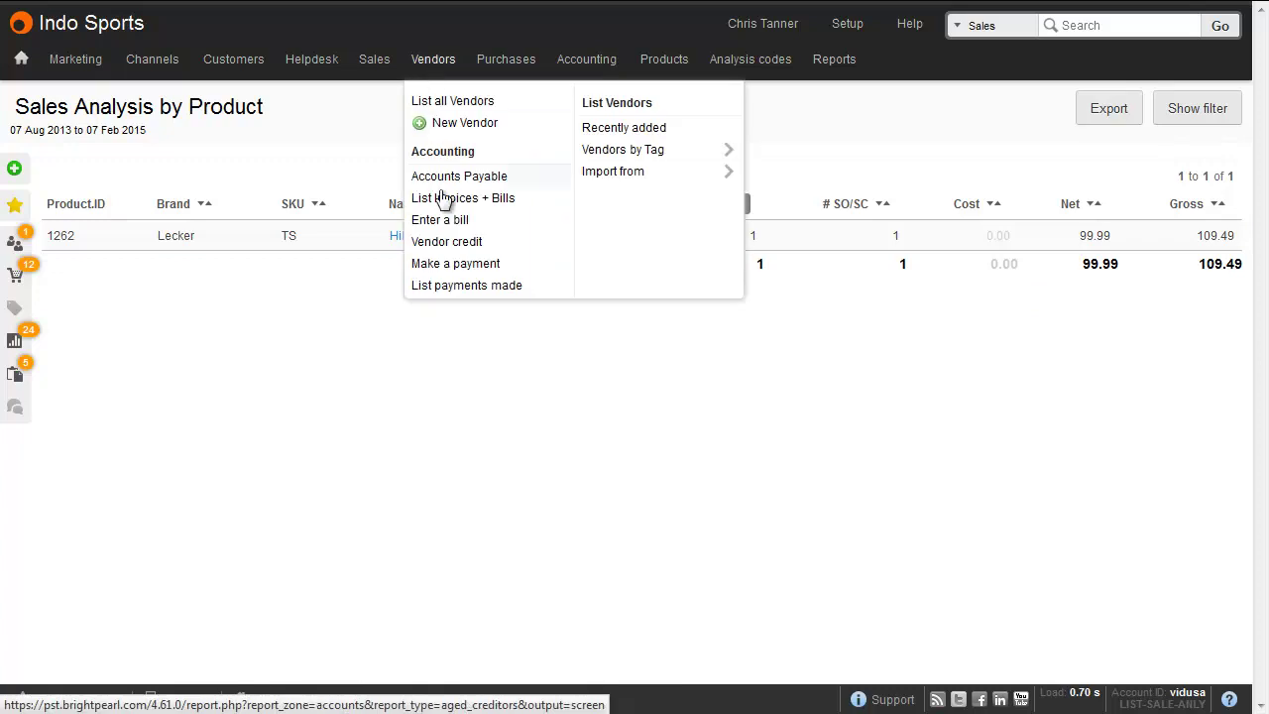
{"action": "left_click", "coordinate": [451, 220]}
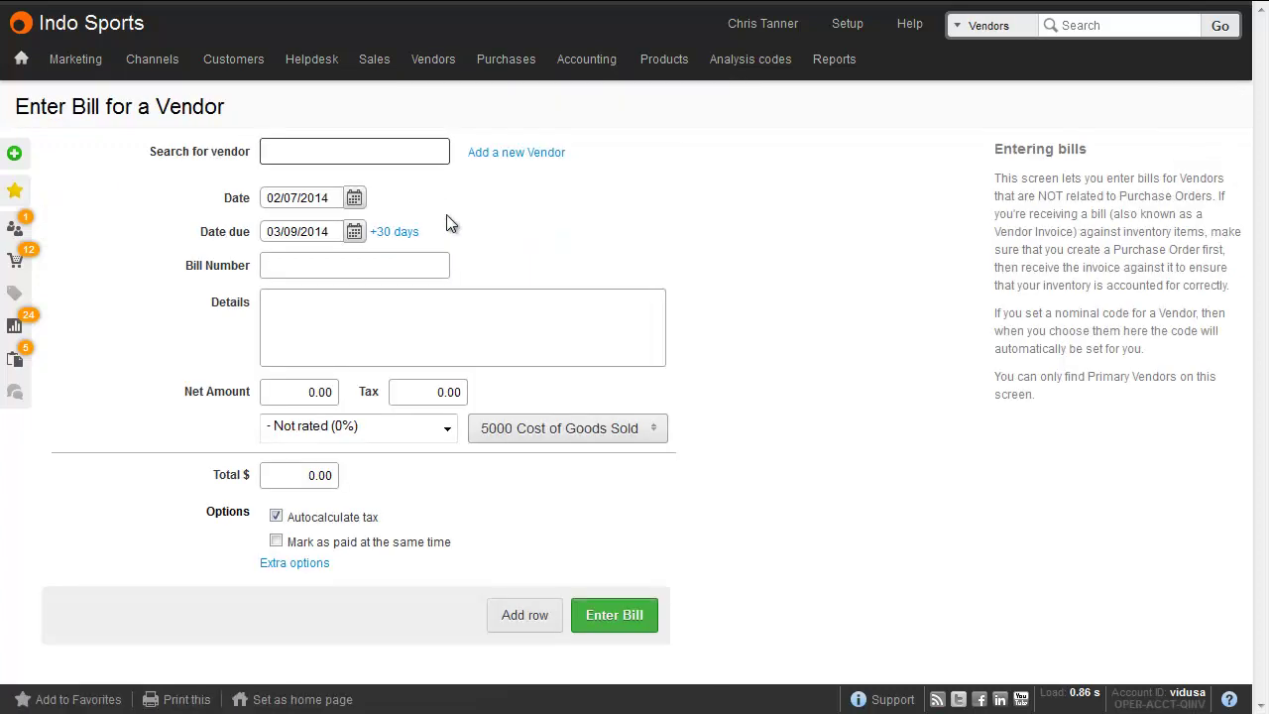
{"action": "type", "text": "con"}
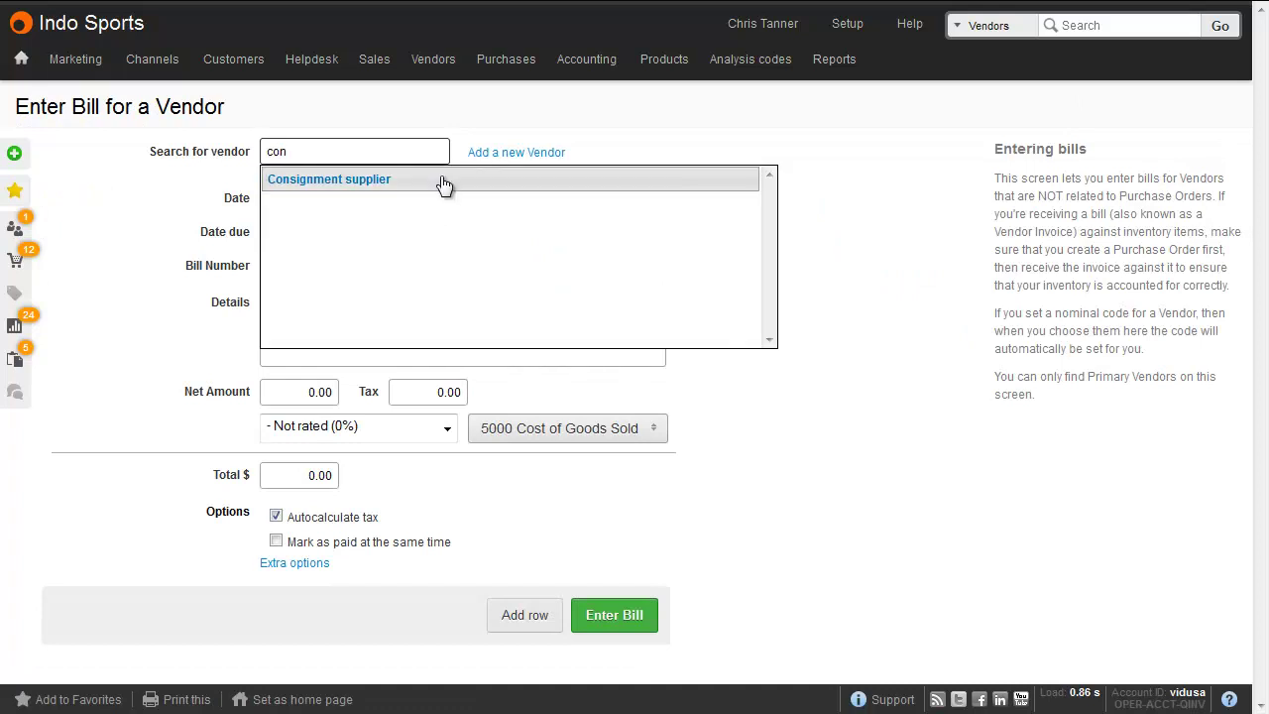
{"action": "left_click", "coordinate": [442, 180]}
{"action": "left_click", "coordinate": [426, 321]}
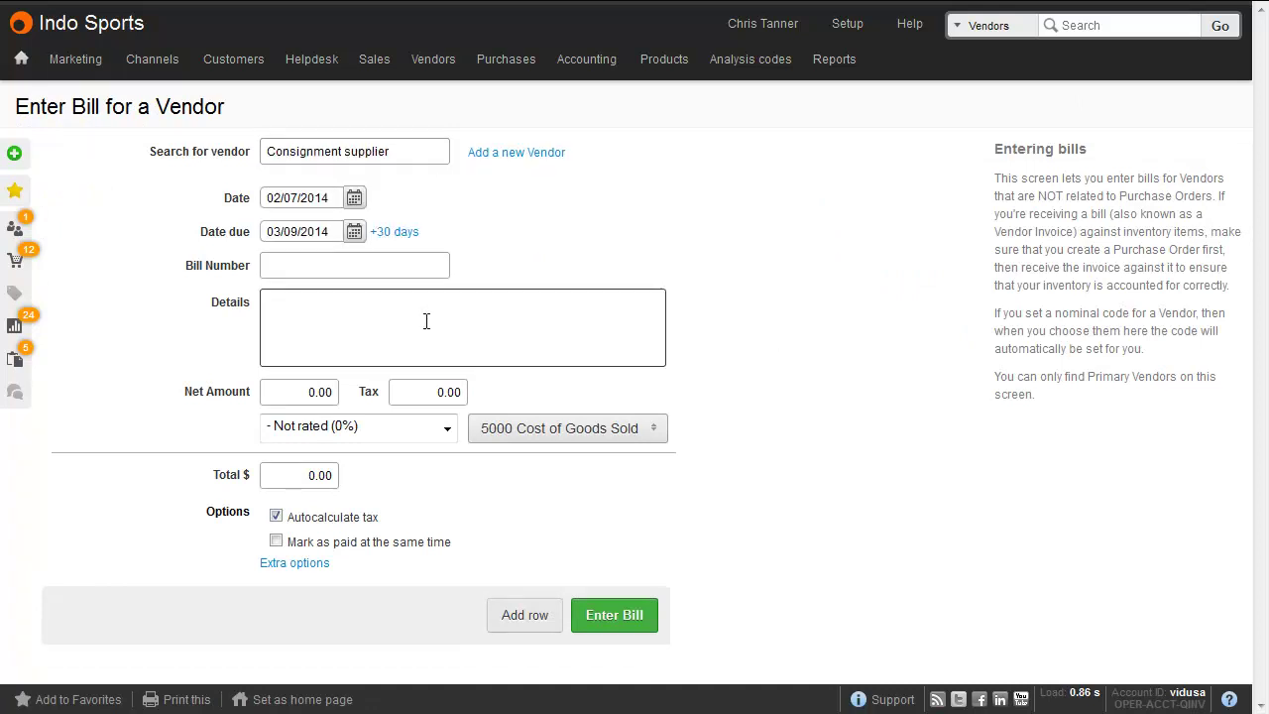
- Set the bill's net amount to 50 and filter the account choices by 500
{"action": "left_click", "coordinate": [309, 392]}
{"action": "type", "text": "50"}
{"action": "left_click", "coordinate": [496, 388]}
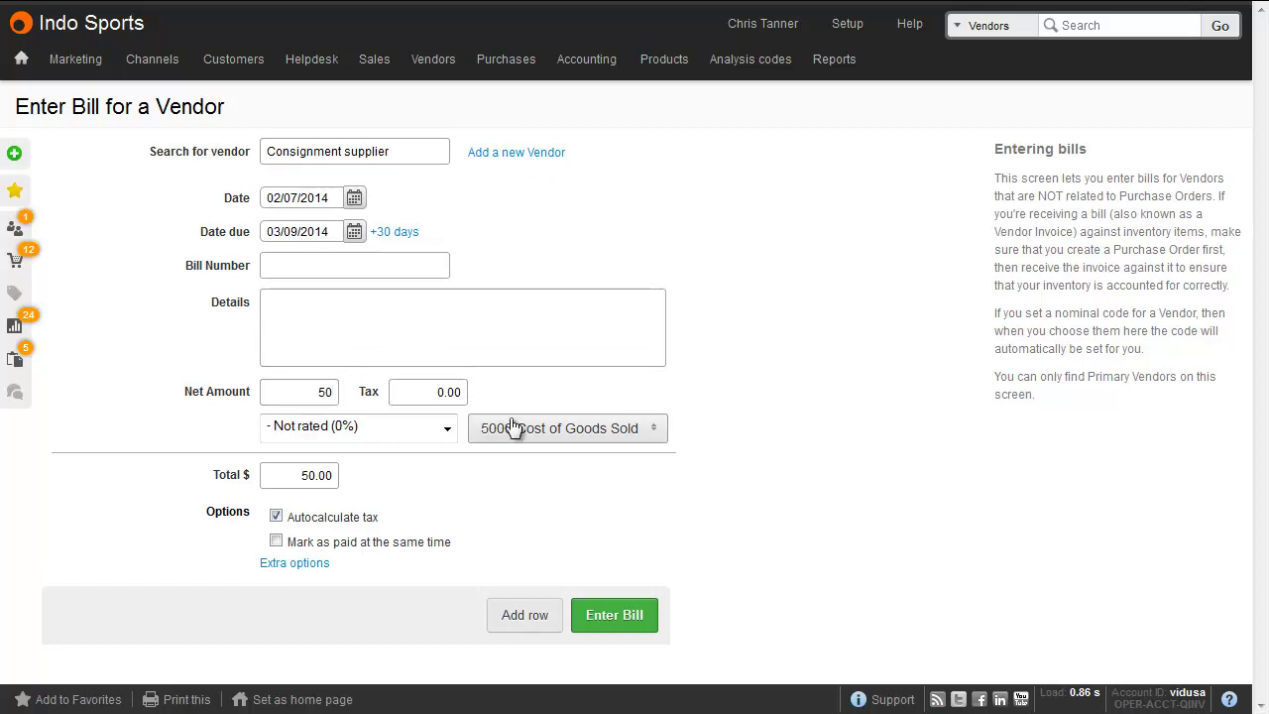
{"action": "left_click", "coordinate": [514, 427]}
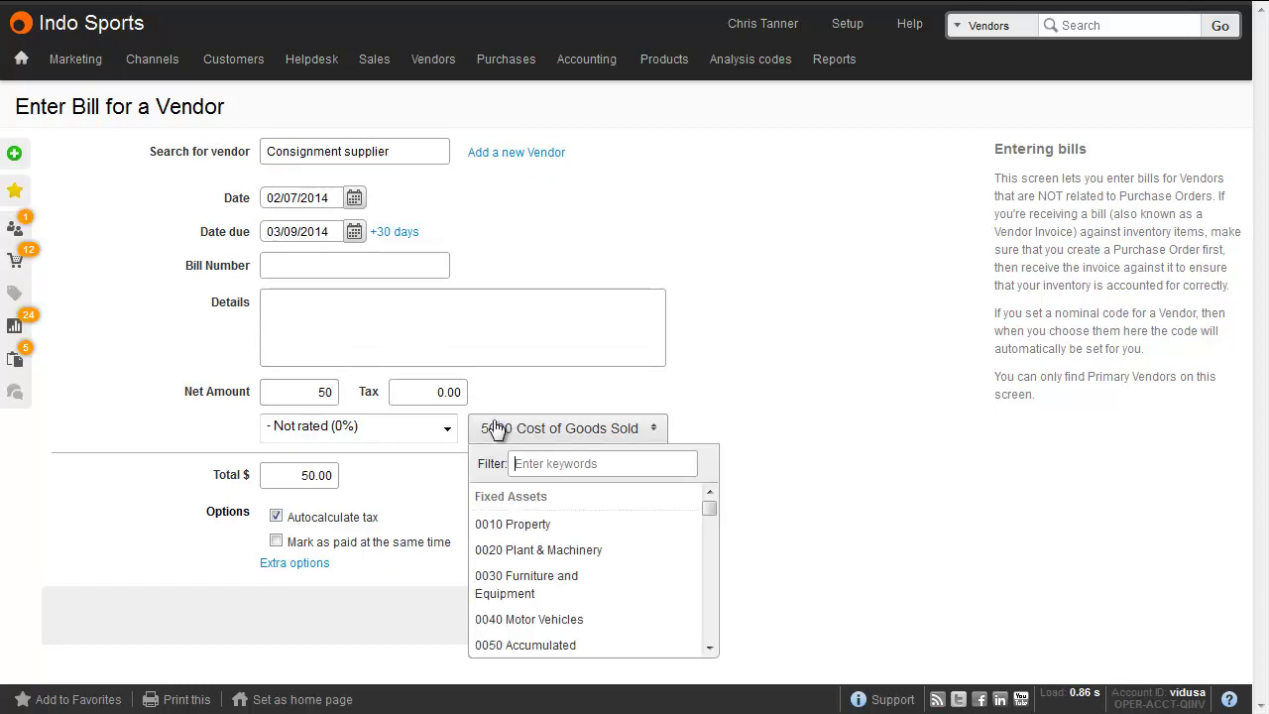
{"action": "type", "text": "500"}
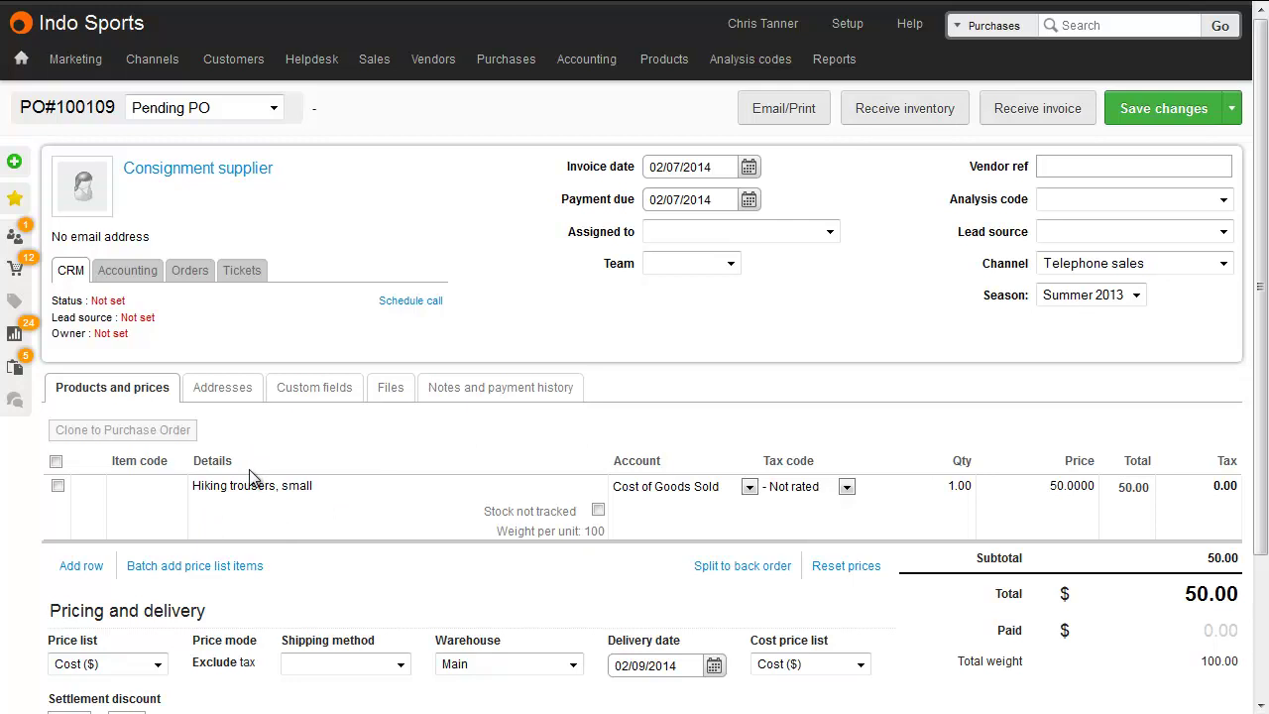
- Receive the invoice for the Cost of Goods Sold purchase order using vendor invoice reference 24352
{"action": "left_click", "coordinate": [697, 496]}
{"action": "left_click", "coordinate": [697, 496]}
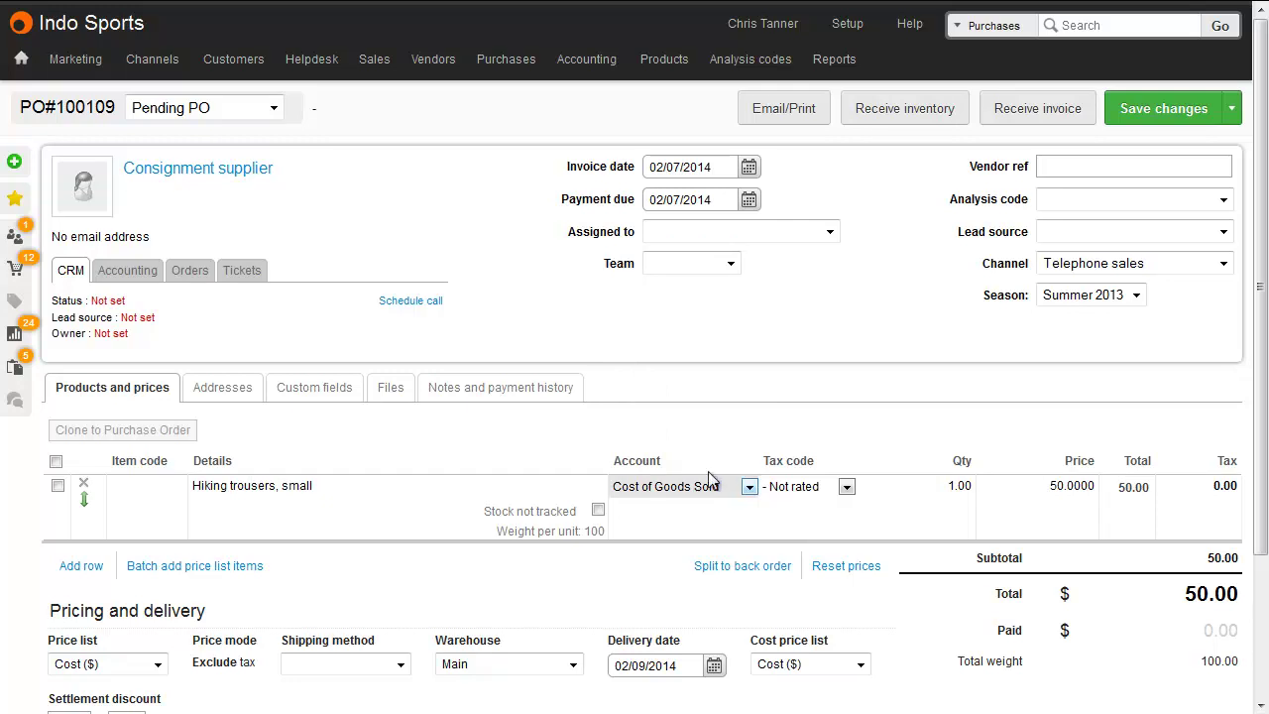
{"action": "left_click", "coordinate": [1037, 108]}
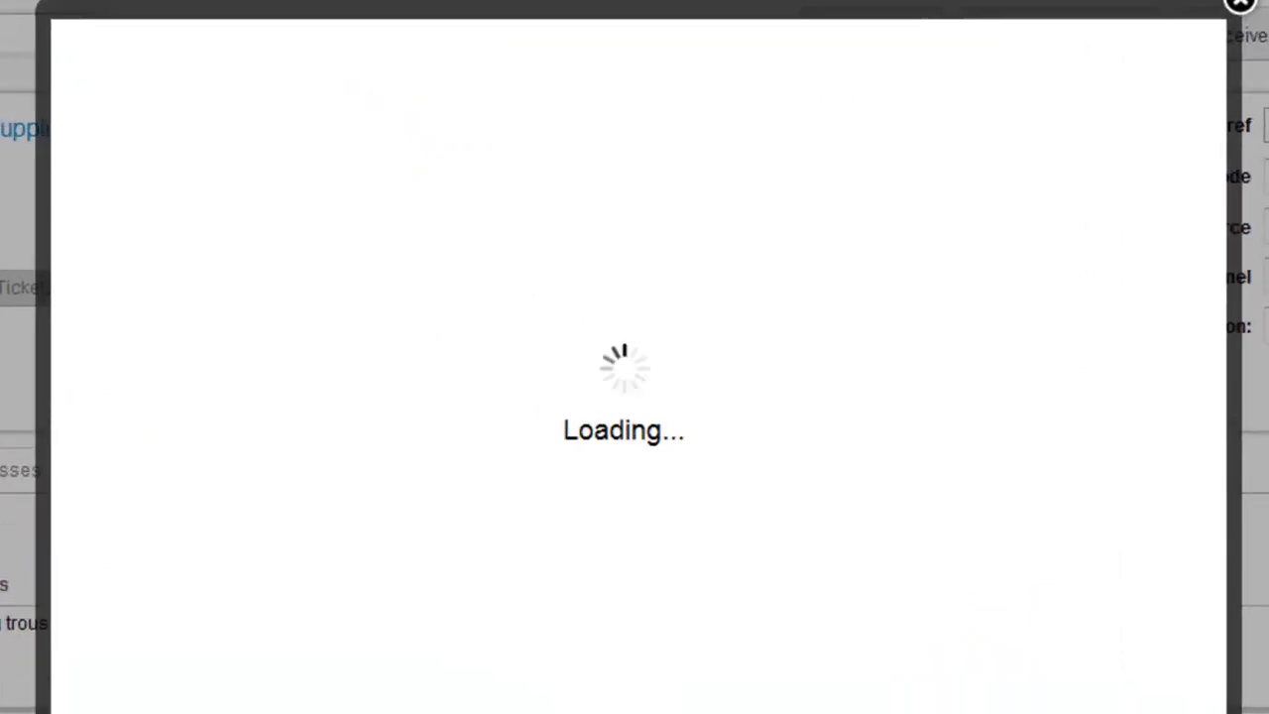
{"action": "left_click", "coordinate": [251, 190]}
{"action": "type", "text": "24352"}
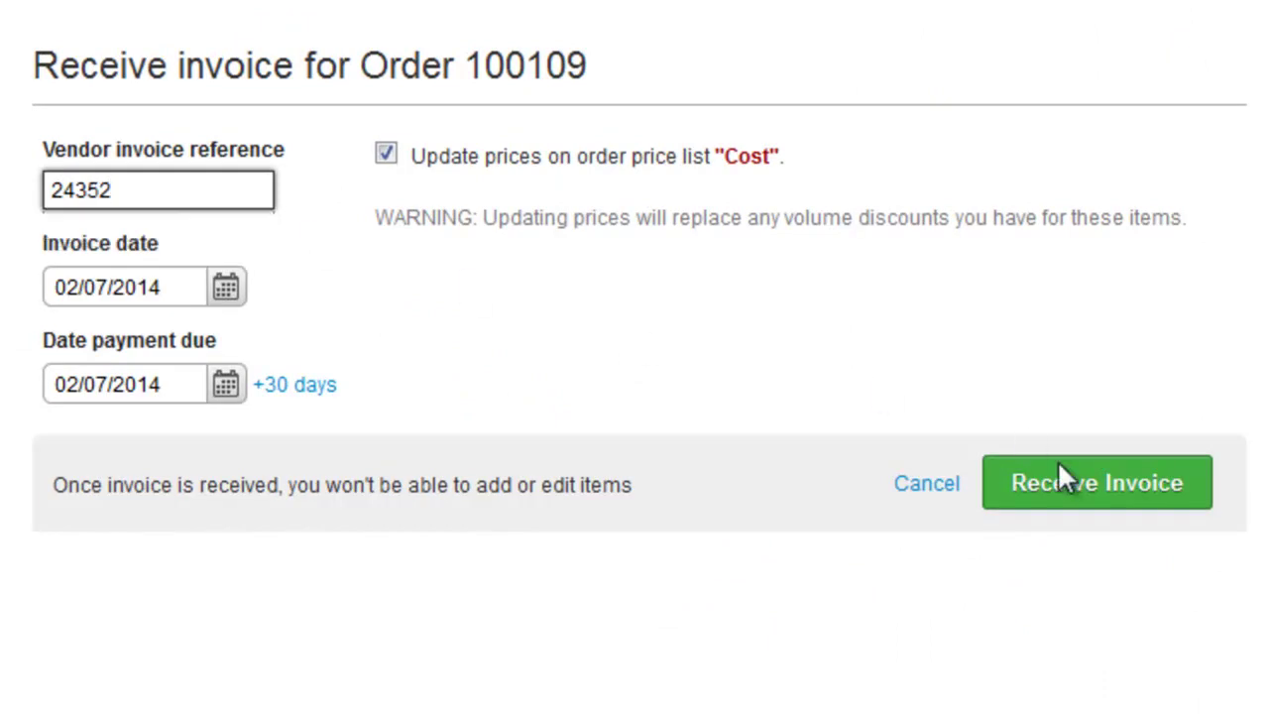
{"action": "left_click", "coordinate": [1003, 491]}
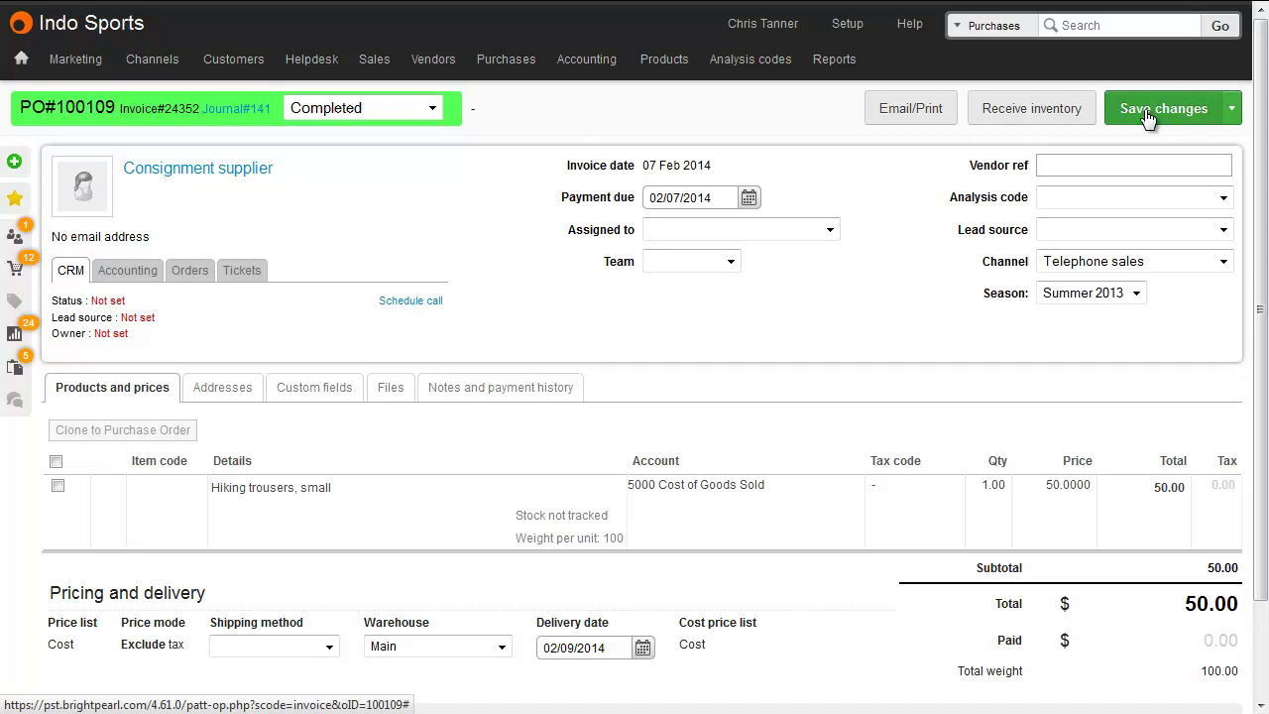
- Open the Income Statement report and filter it by sales channel
{"action": "mouse_move", "coordinate": [838, 64]}
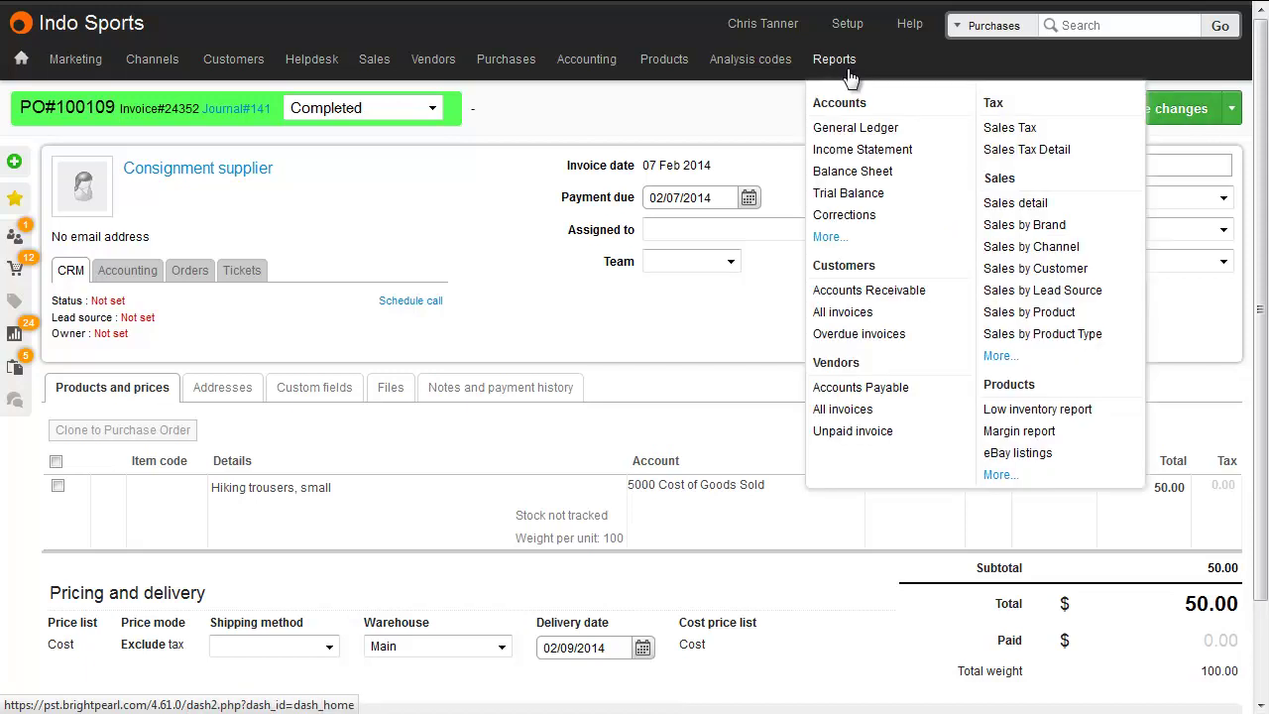
{"action": "left_click", "coordinate": [909, 151]}
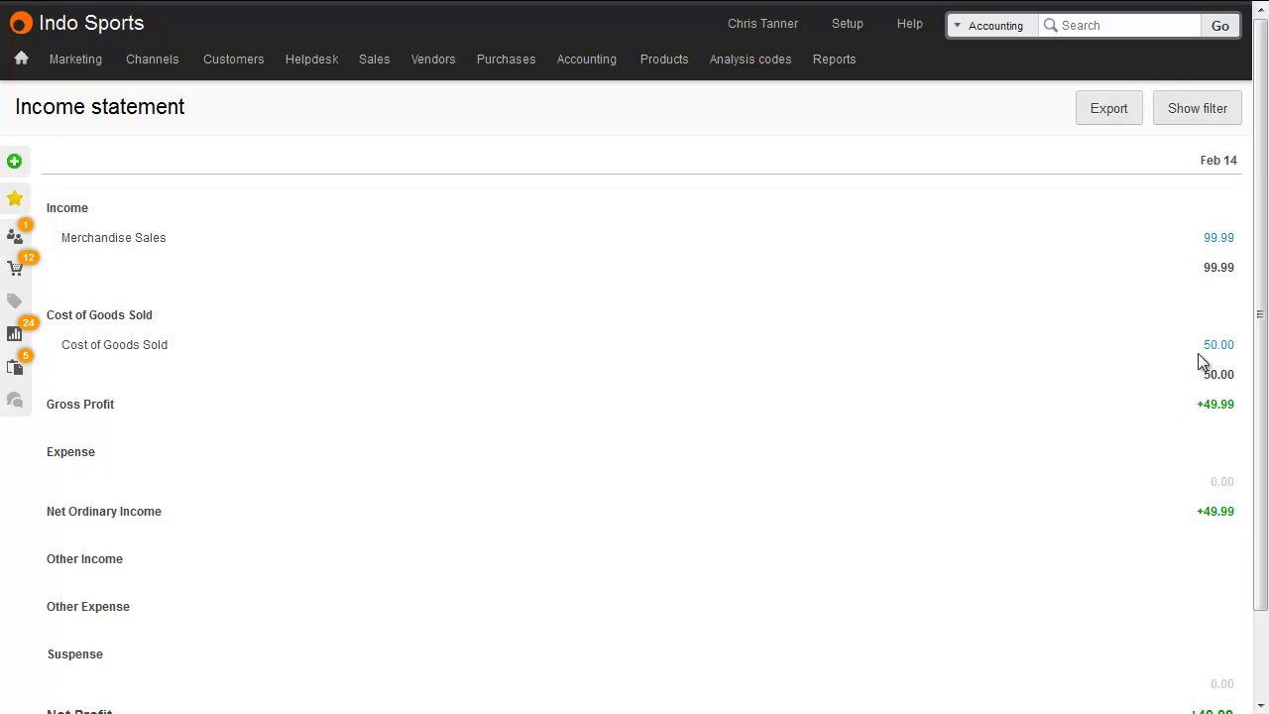
{"action": "left_click", "coordinate": [1214, 119]}
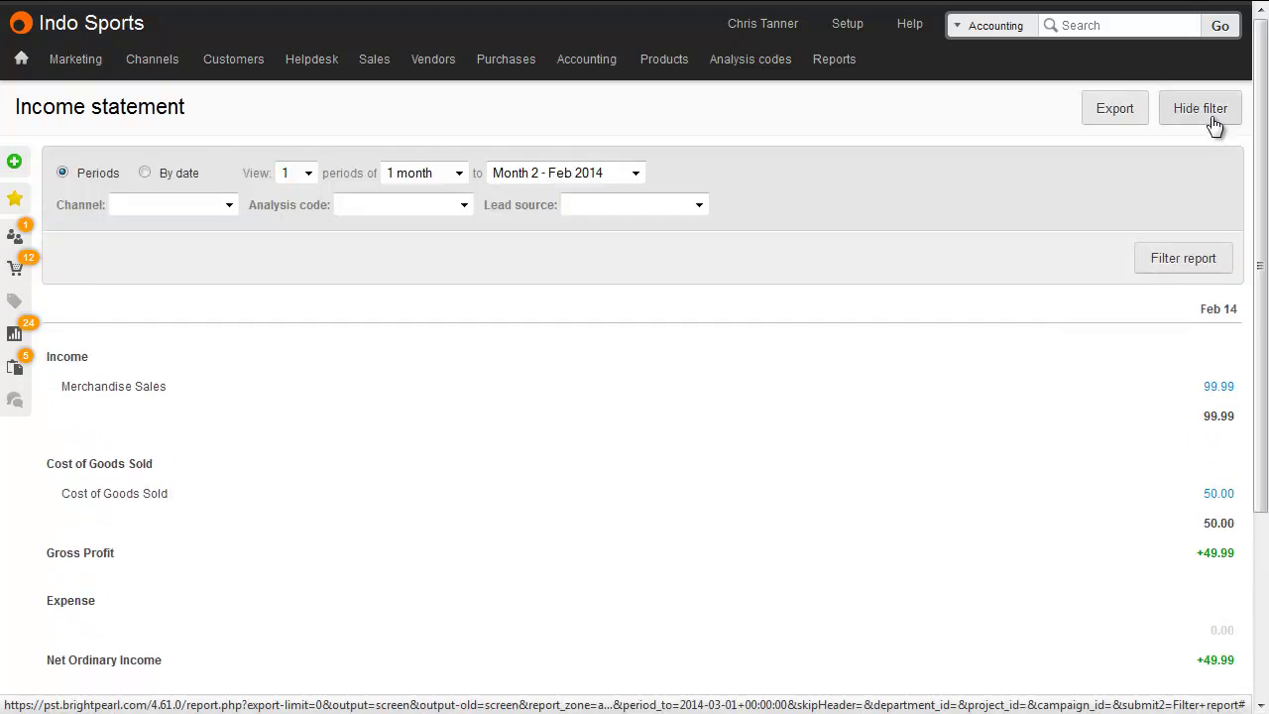
{"action": "left_click", "coordinate": [229, 204]}
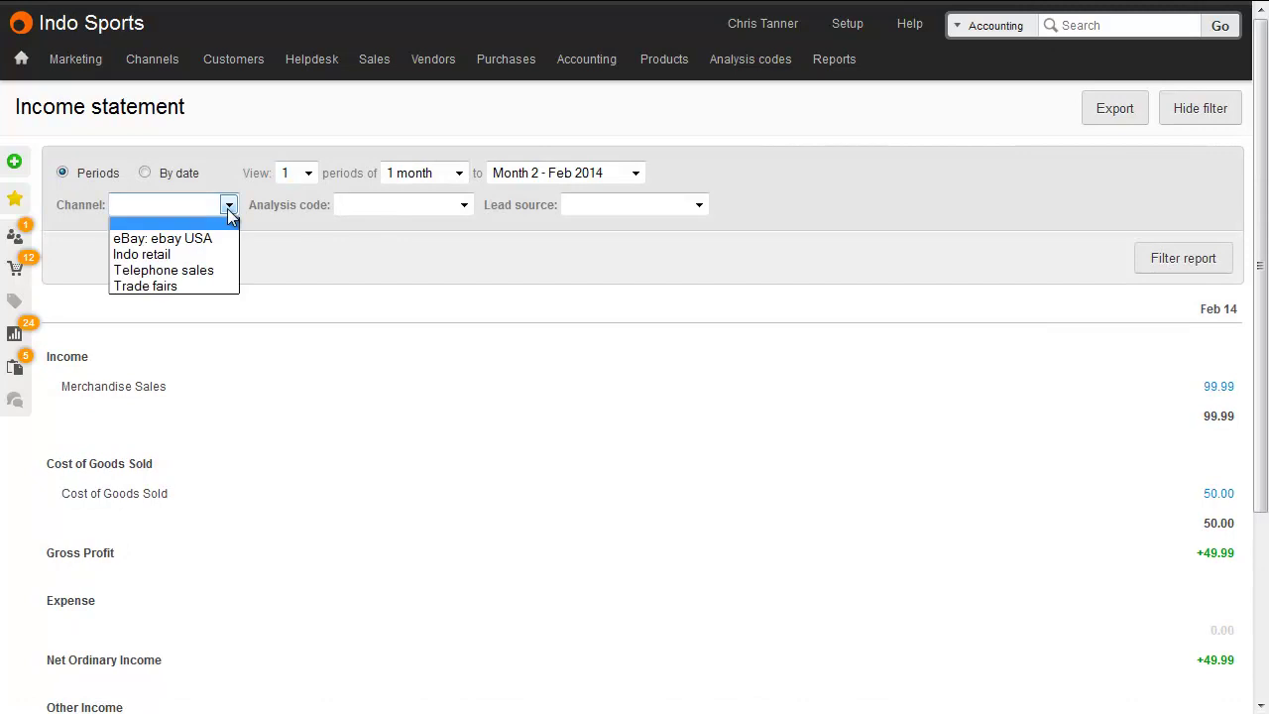
{"action": "left_click", "coordinate": [208, 281]}
{"action": "left_click", "coordinate": [1164, 266]}
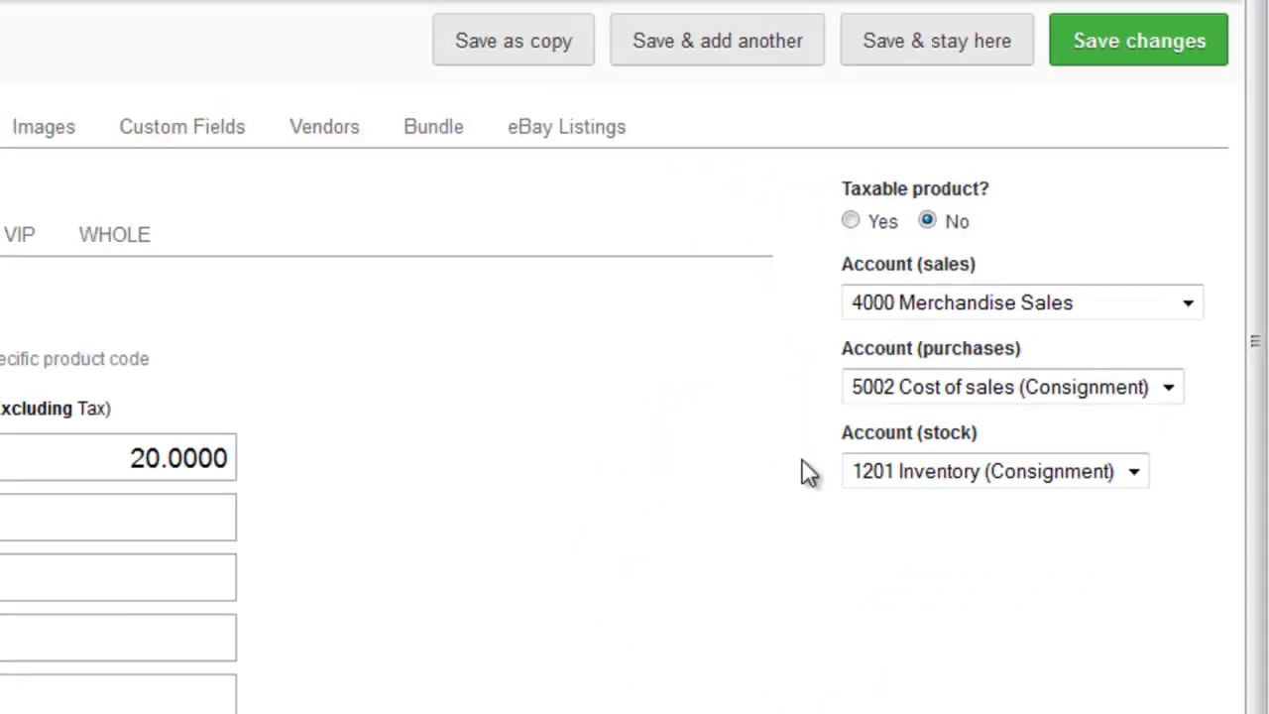
- Open the Retail price list of the Hiking poles product
{"action": "mouse_move", "coordinate": [581, 68]}
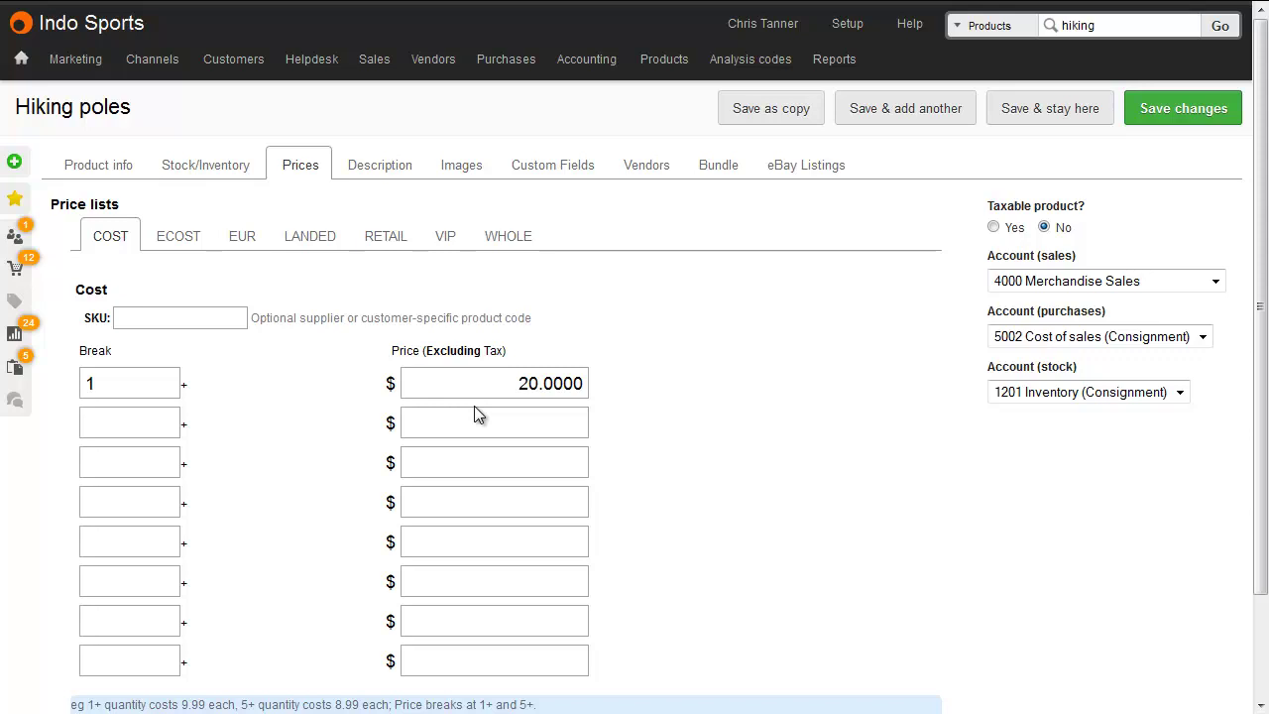
{"action": "left_click", "coordinate": [391, 241]}
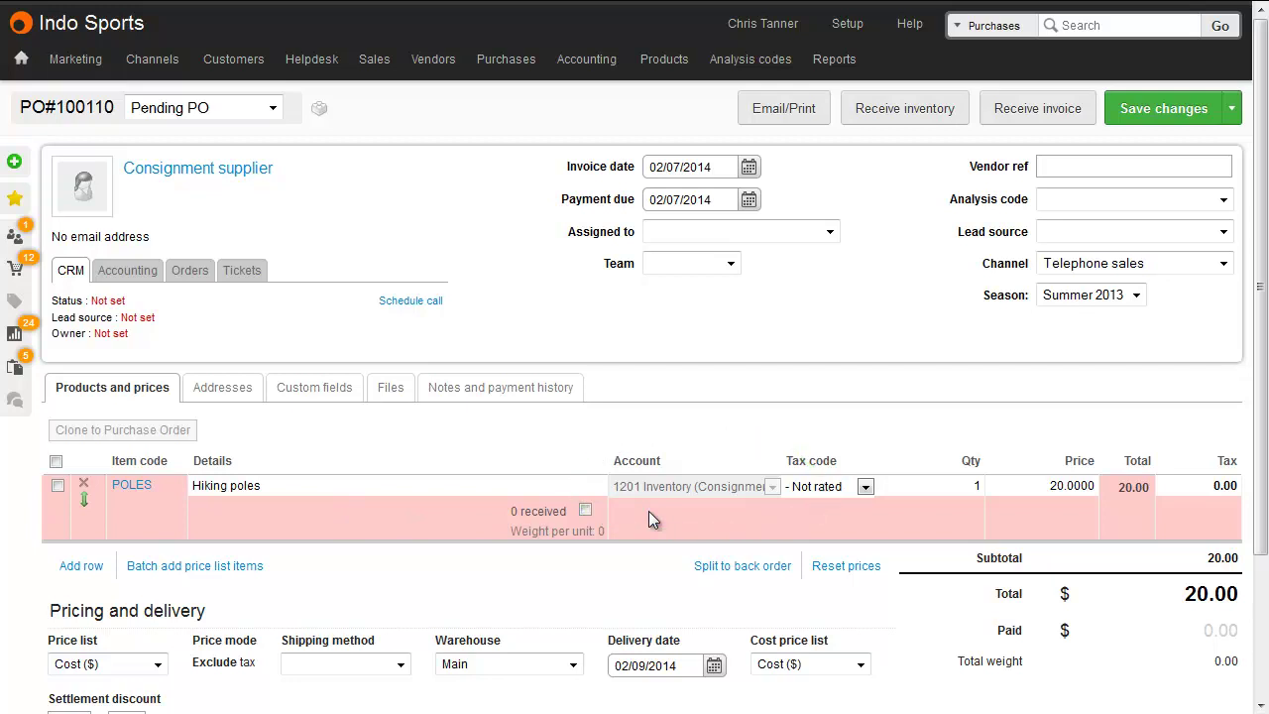
- Receive the 1 ordered Hiking poles unit into the Main warehouse and open the General Ledger report
{"action": "left_click", "coordinate": [907, 109]}
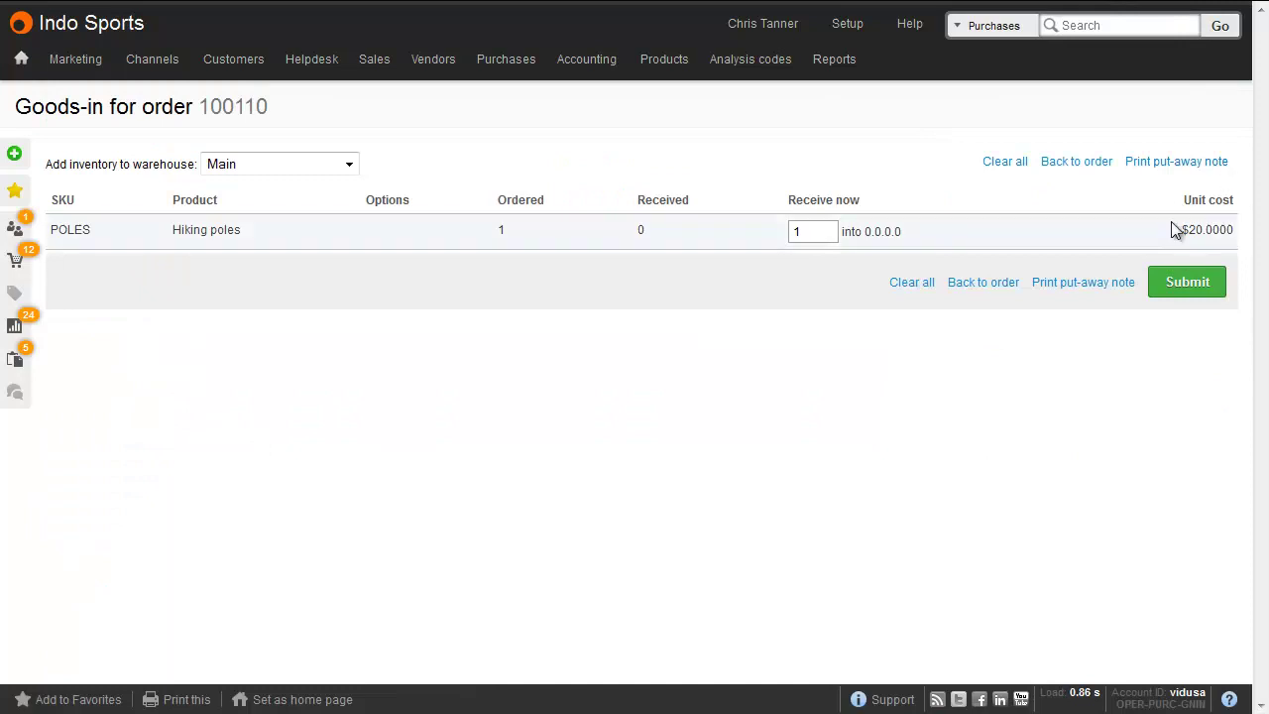
{"action": "left_click", "coordinate": [1175, 284]}
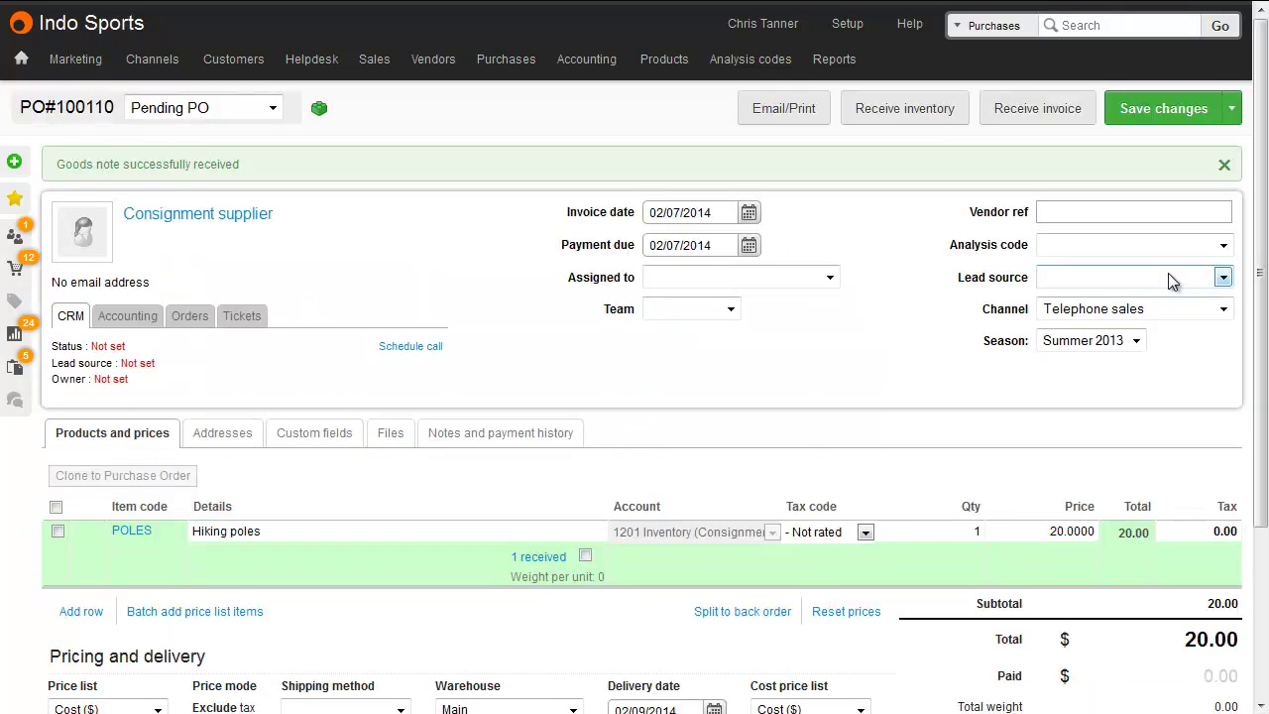
{"action": "mouse_move", "coordinate": [838, 77]}
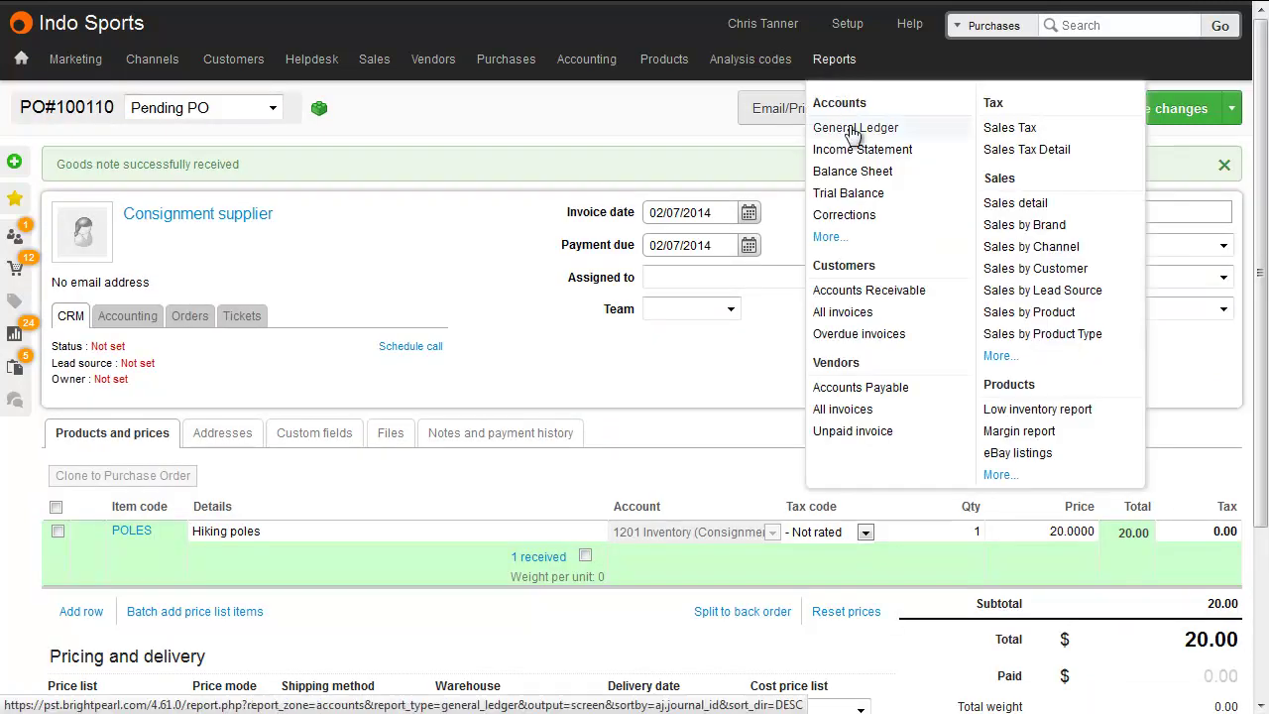
{"action": "left_click", "coordinate": [847, 126]}
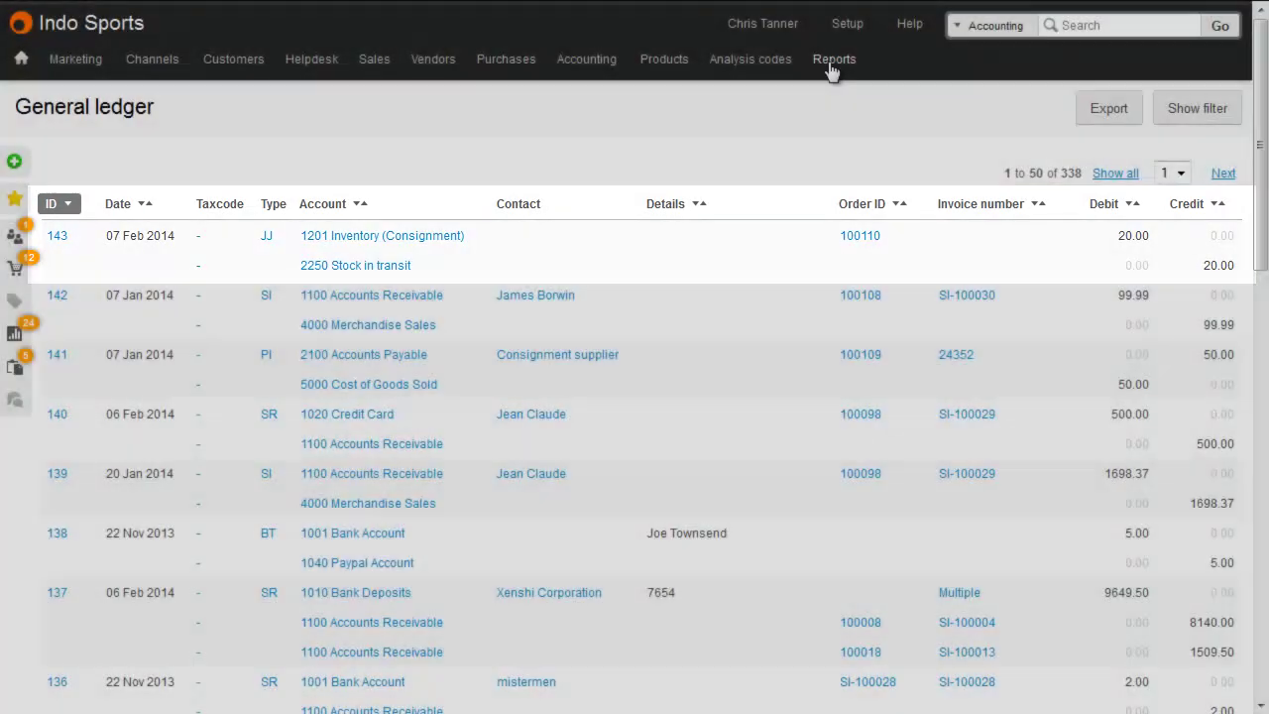
- Open the Balance Sheet report
{"action": "mouse_move", "coordinate": [834, 70]}
{"action": "left_click", "coordinate": [859, 171]}
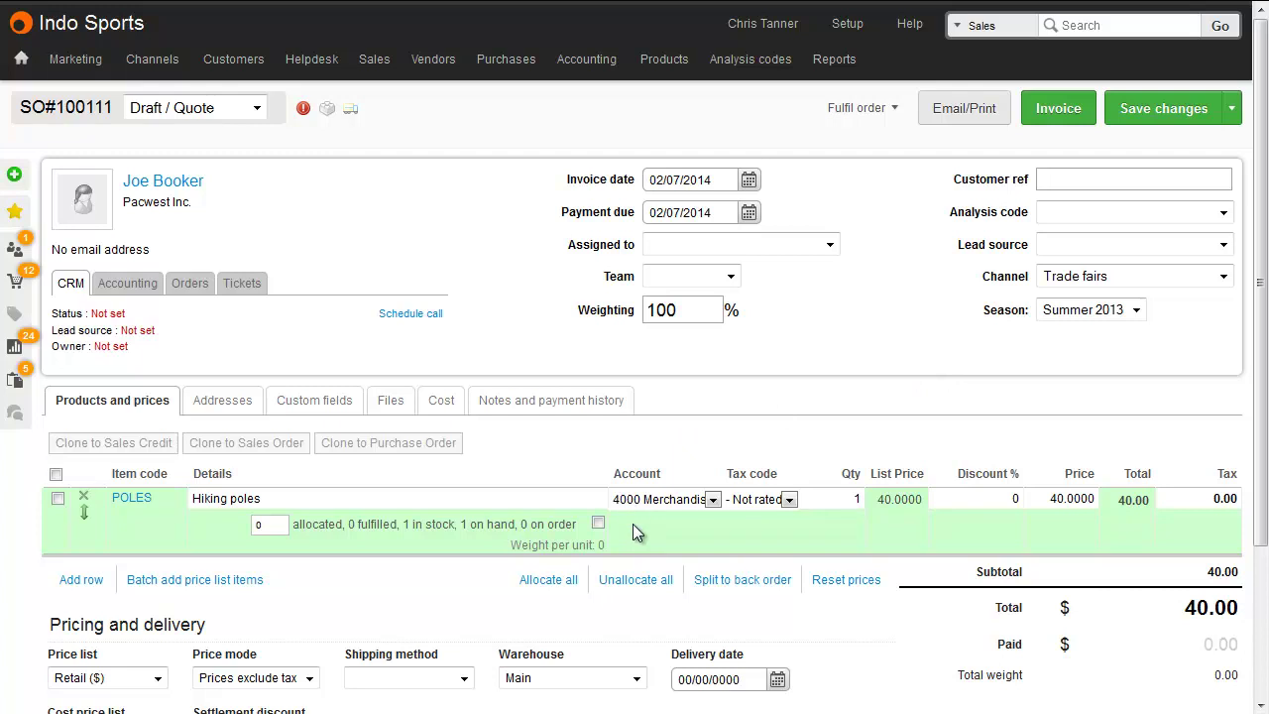
- Fulfil the Hiking poles sales order and mark it as shipped
{"action": "left_click", "coordinate": [859, 107]}
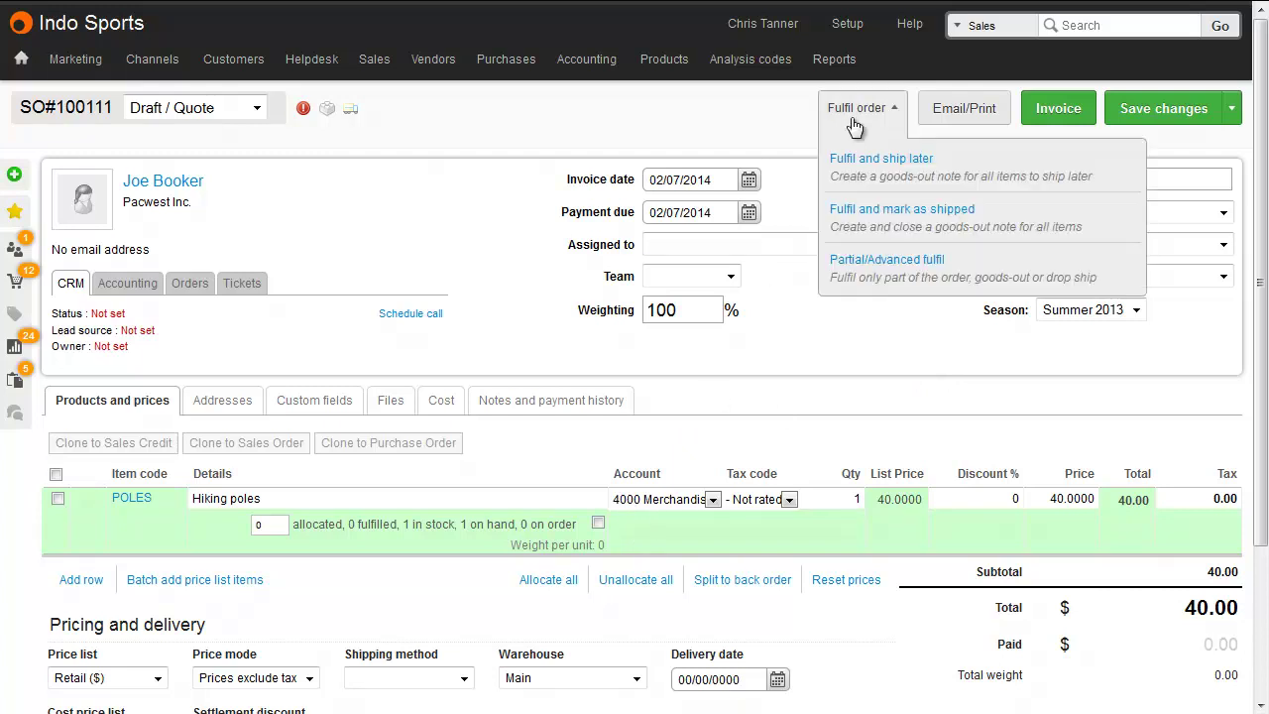
{"action": "left_click", "coordinate": [873, 222]}
{"action": "left_click", "coordinate": [657, 300]}
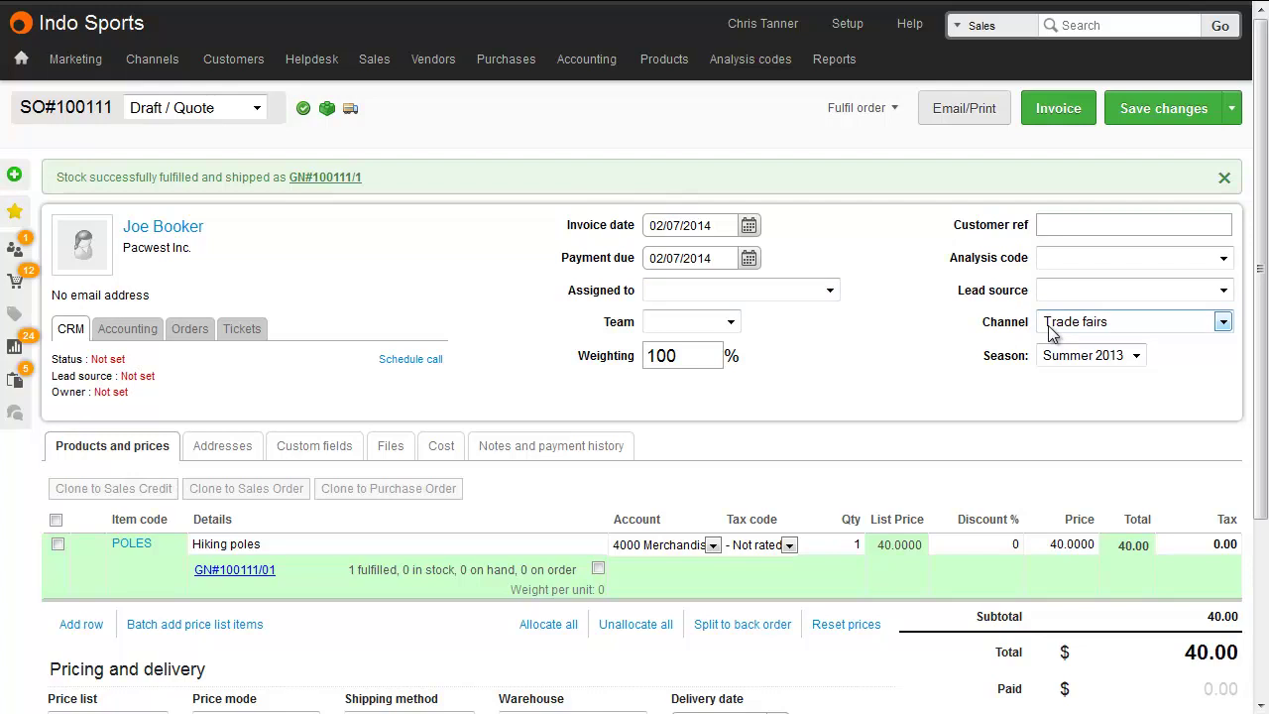
- Open the General Ledger report, and filter the Income Statement report by the Trade fairs channel
{"action": "mouse_move", "coordinate": [841, 62]}
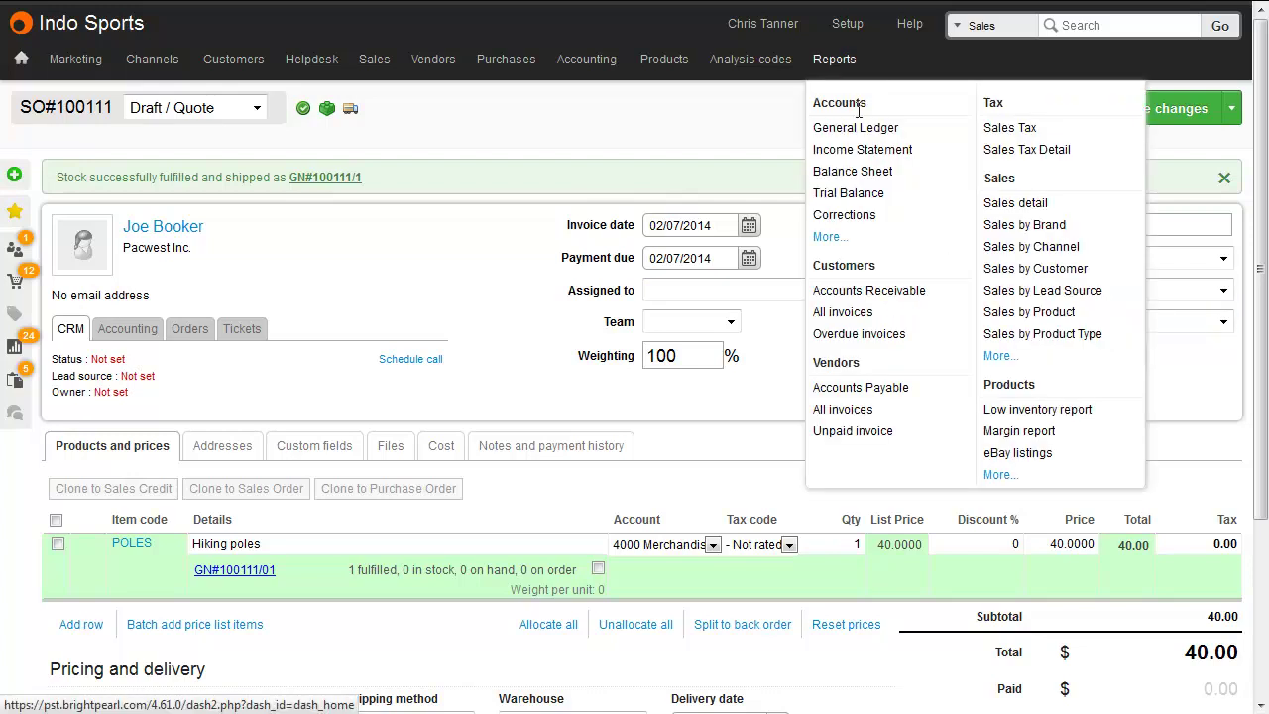
{"action": "left_click", "coordinate": [864, 130]}
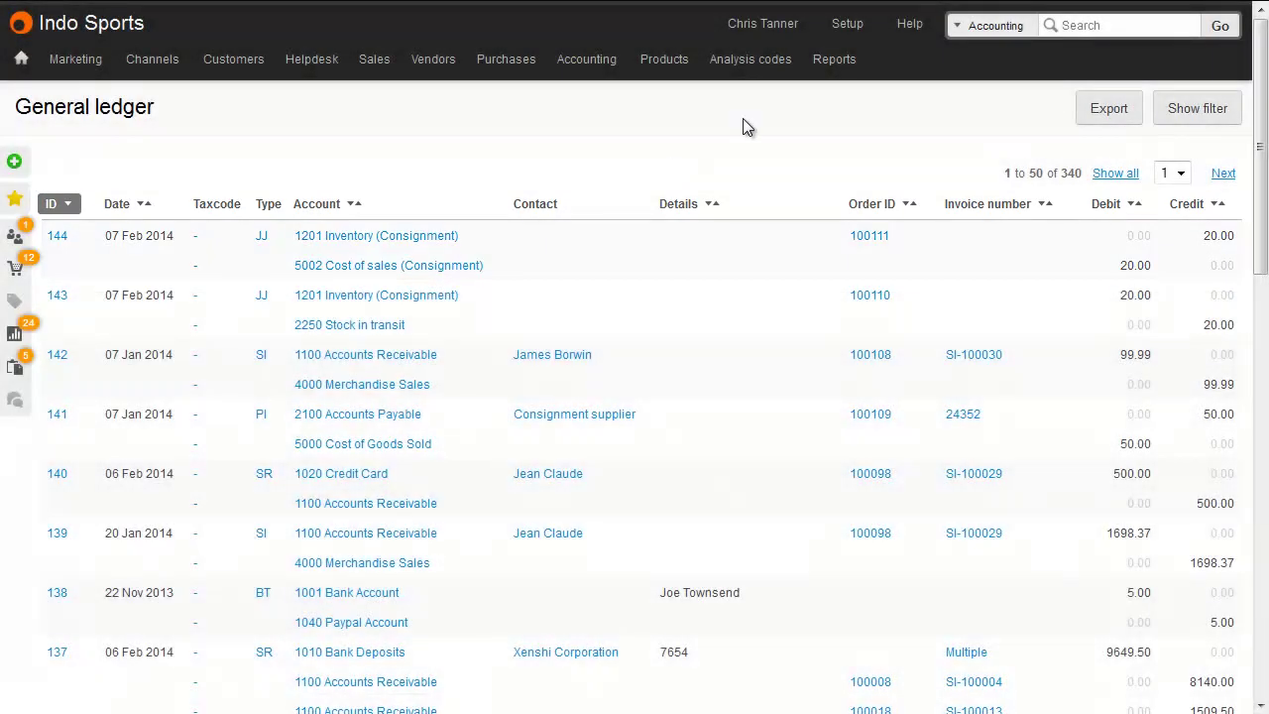
{"action": "mouse_move", "coordinate": [831, 61]}
{"action": "left_click", "coordinate": [855, 129]}
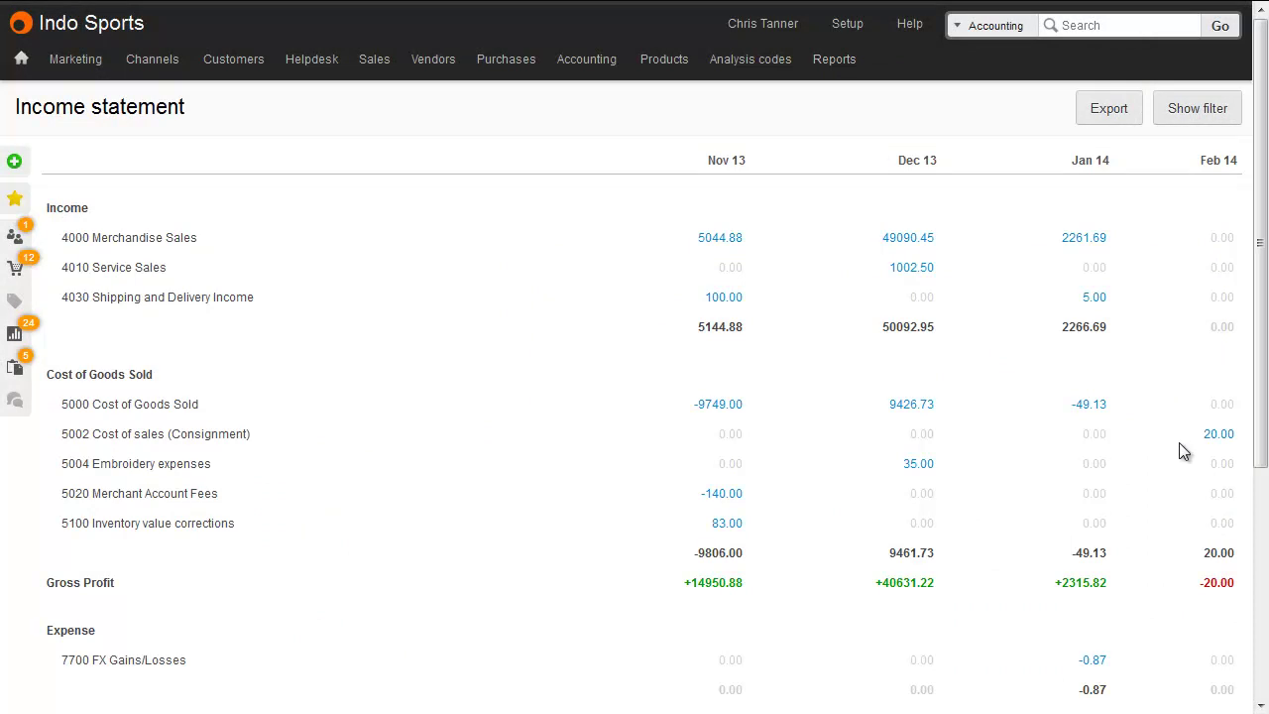
{"action": "left_click", "coordinate": [1191, 121]}
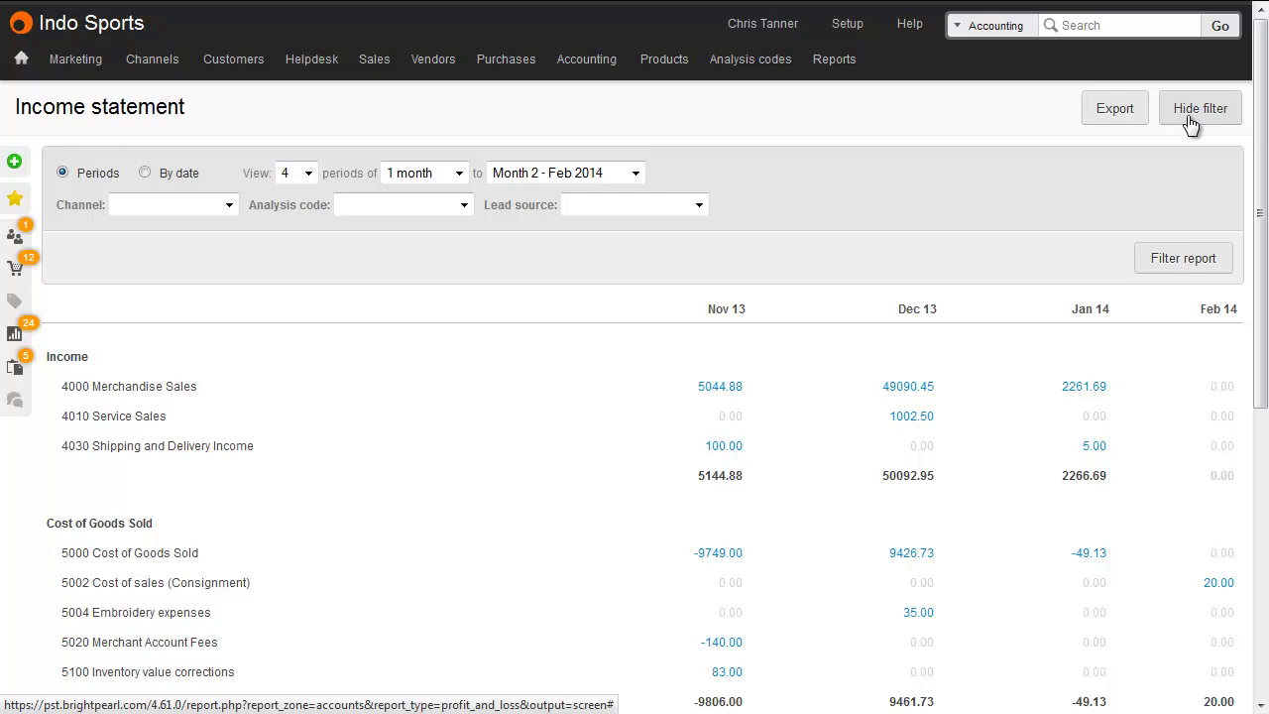
{"action": "left_click", "coordinate": [228, 205]}
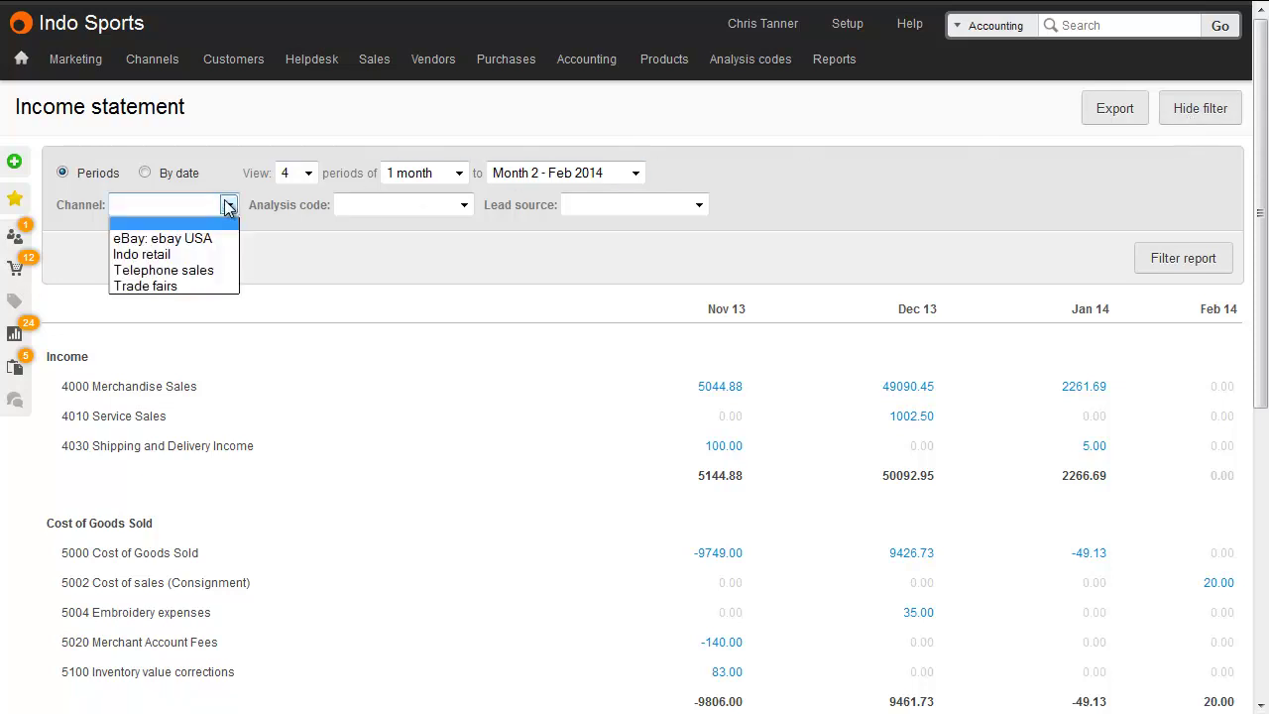
{"action": "left_click", "coordinate": [203, 285]}
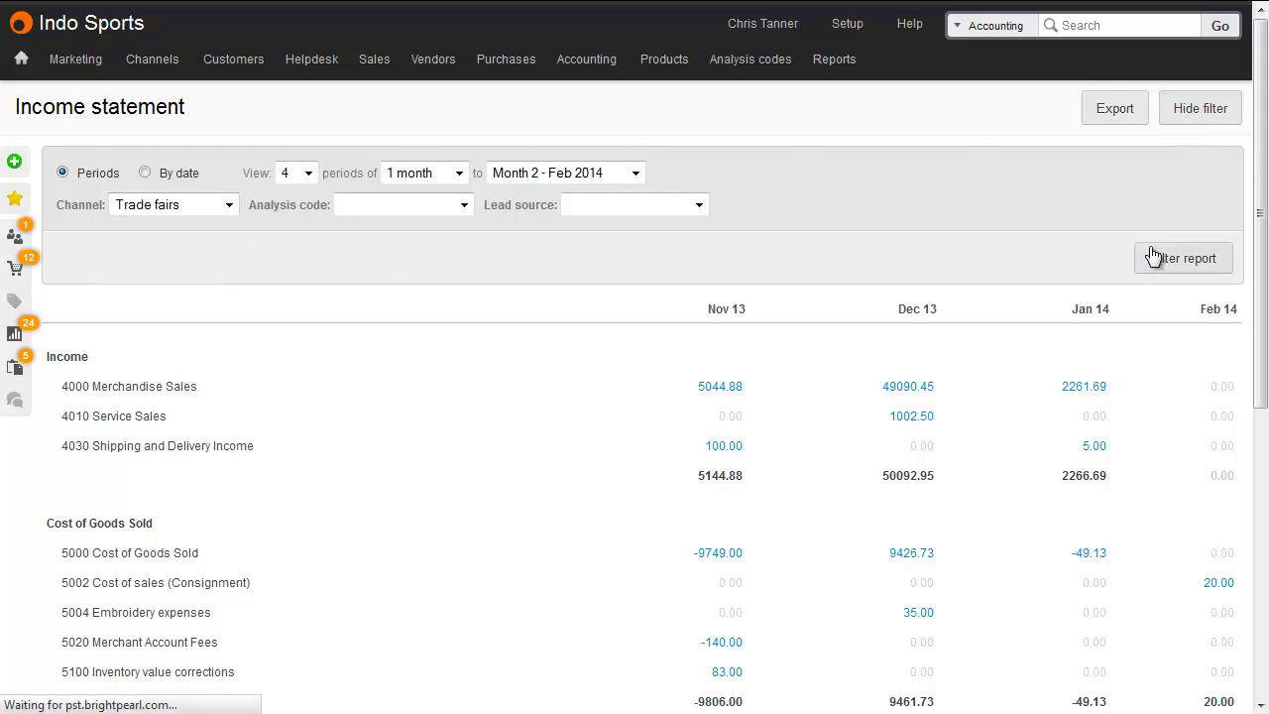
{"action": "left_click", "coordinate": [1154, 257]}
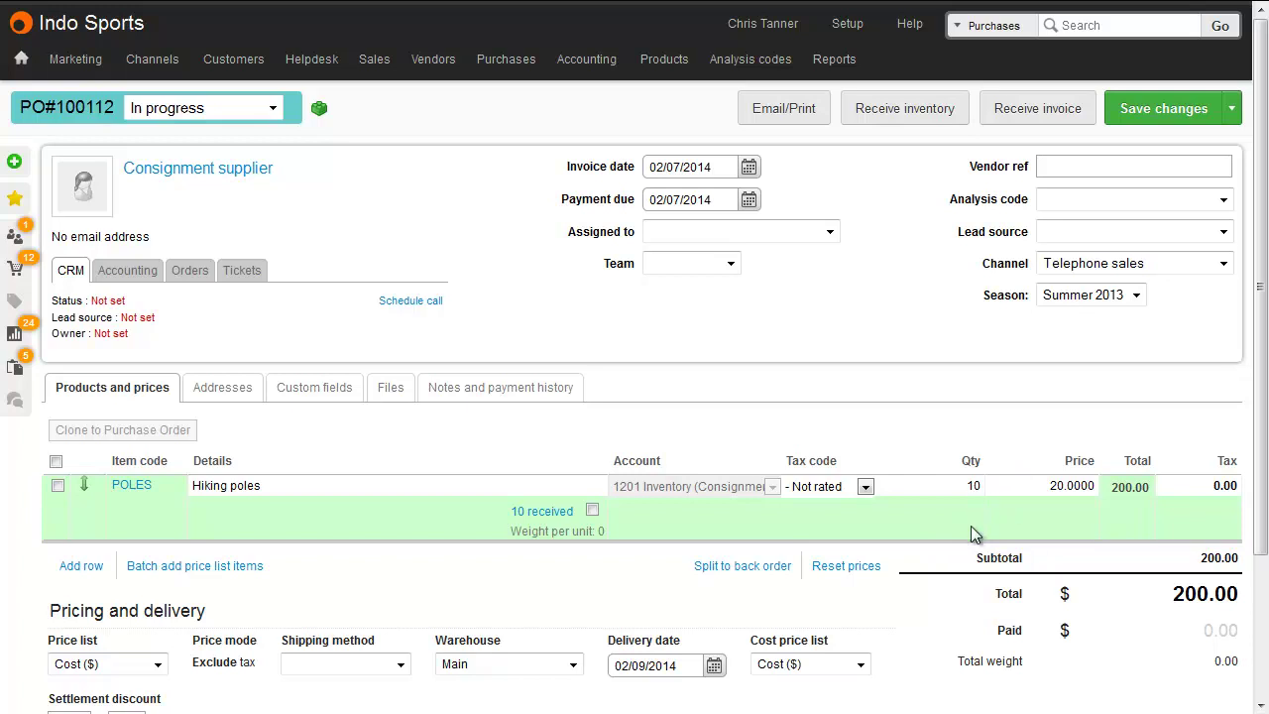
- Remove 8 Hiking poles units from the received quantity on the consignment supplier's purchase order
{"action": "left_click", "coordinate": [562, 526]}
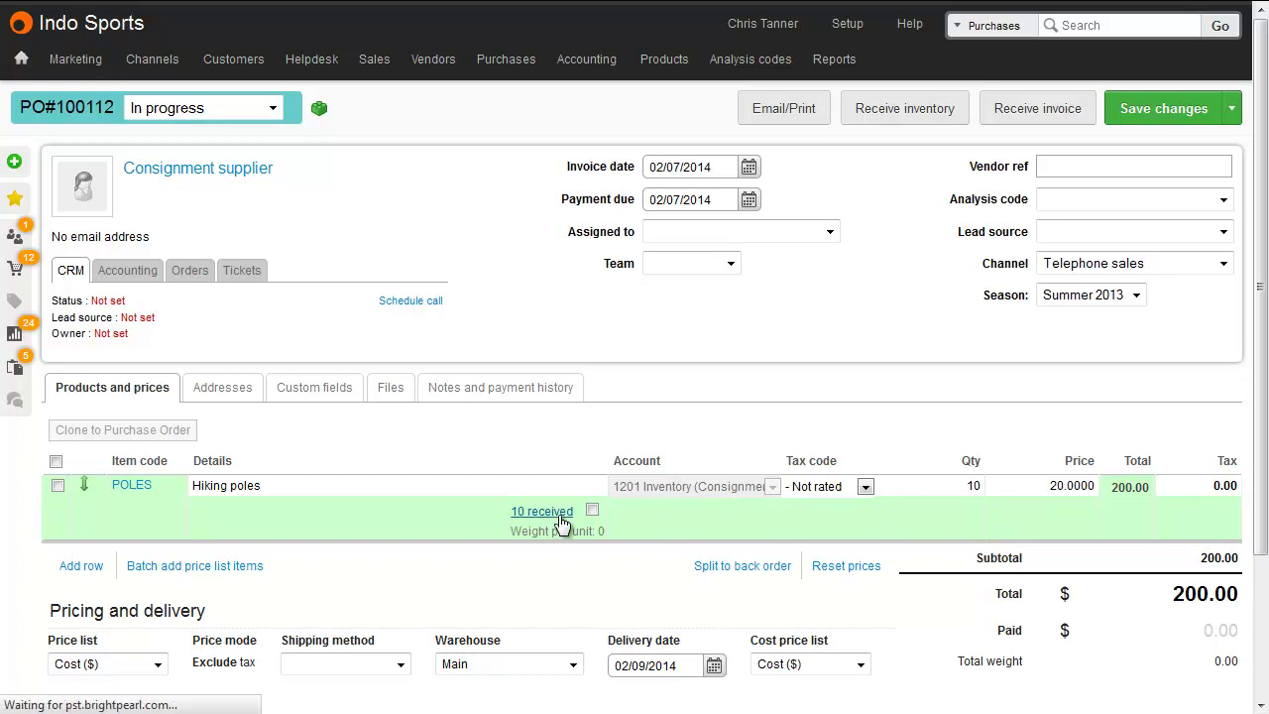
{"action": "left_click", "coordinate": [61, 237]}
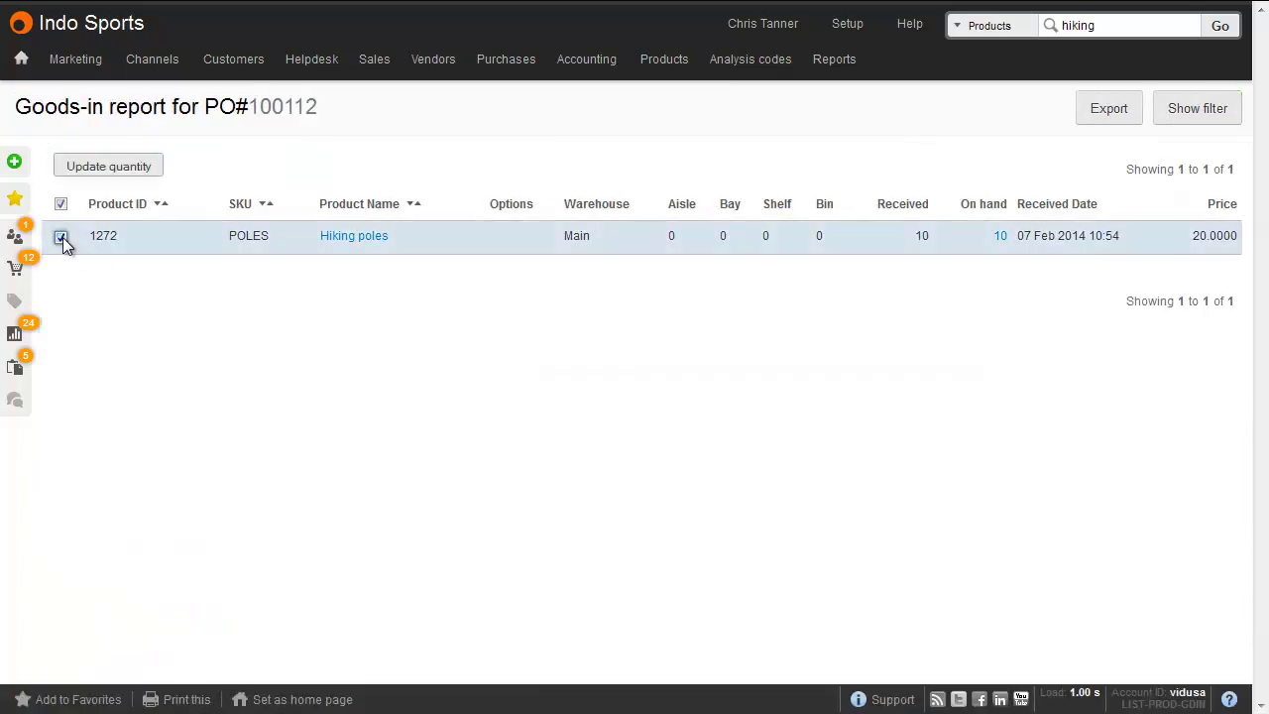
{"action": "left_click", "coordinate": [94, 171]}
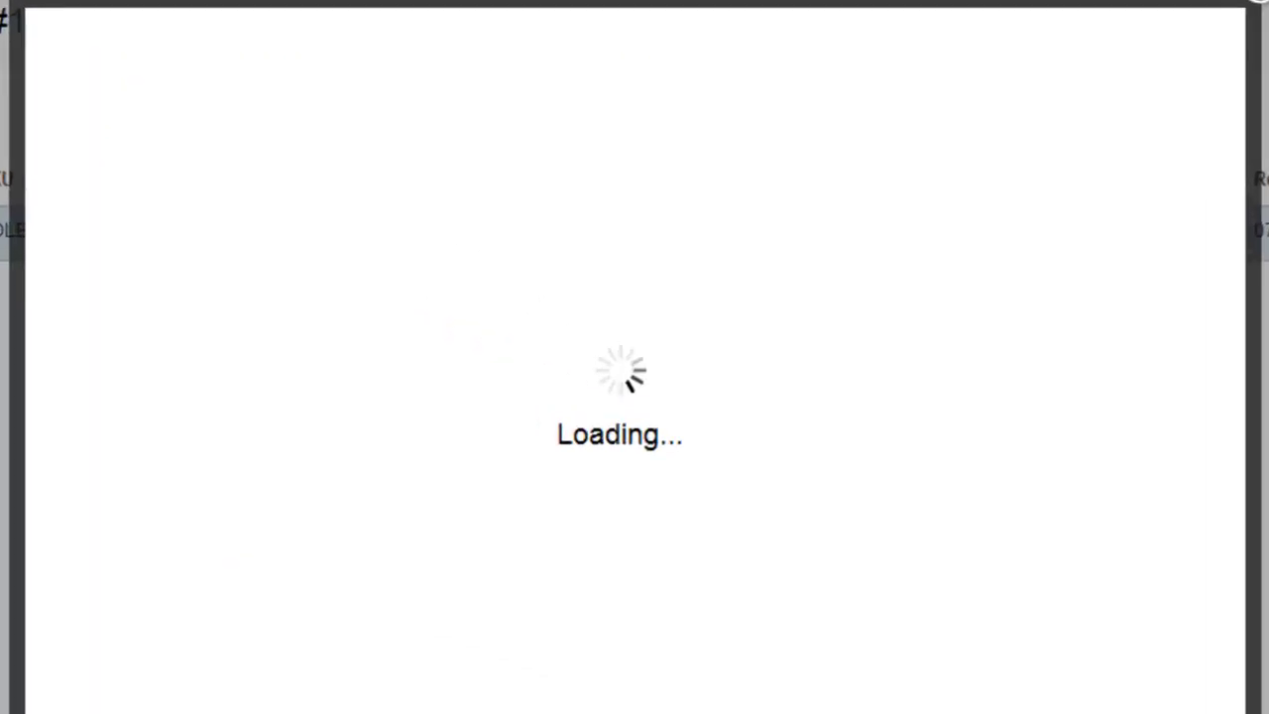
{"action": "left_click_drag", "start_coordinate": [444, 116], "coordinate": [387, 113]}
{"action": "type", "text": "8"}
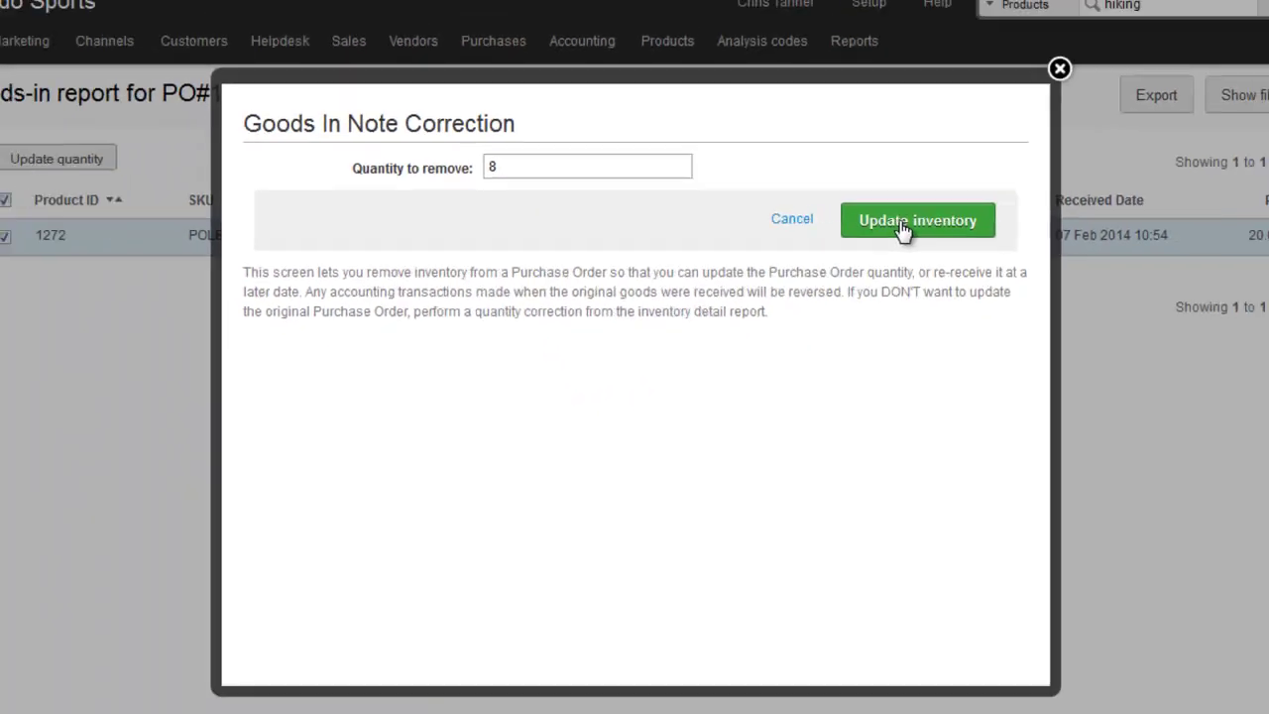
{"action": "left_click", "coordinate": [902, 222]}
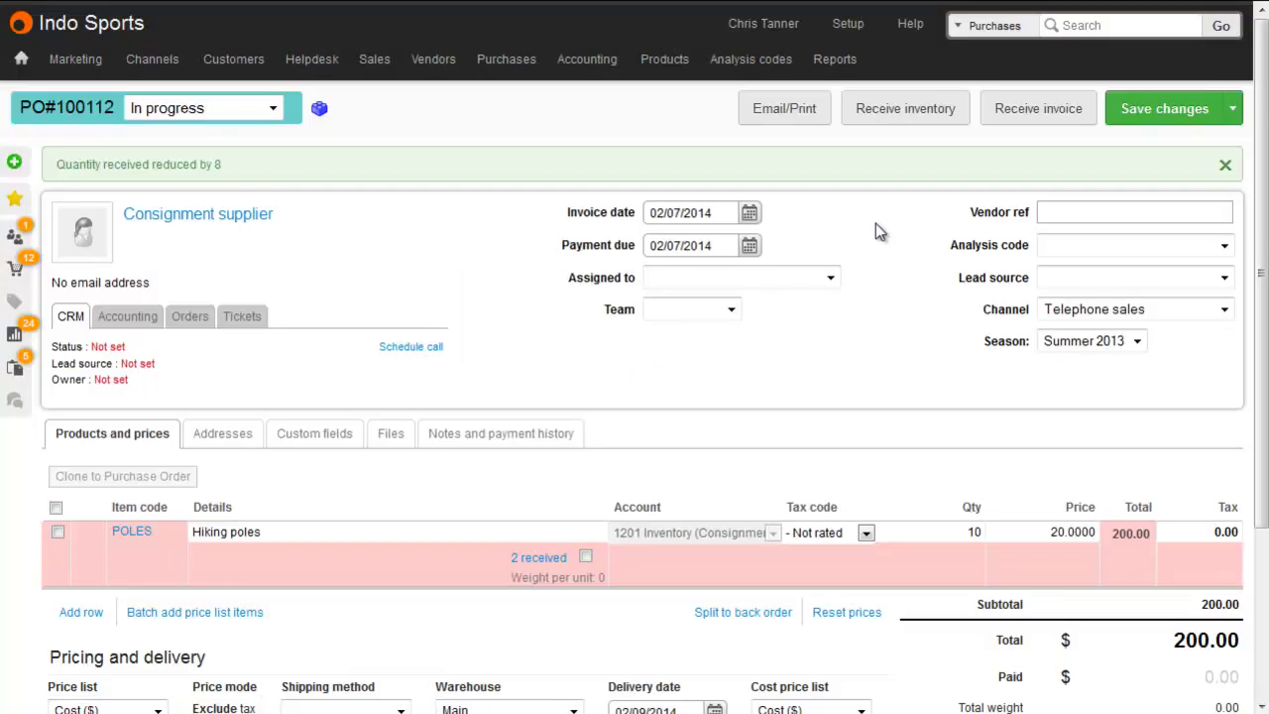
- Set the Hiking poles quantity on the purchase order to 2 and save the changes
{"action": "left_click", "coordinate": [957, 533]}
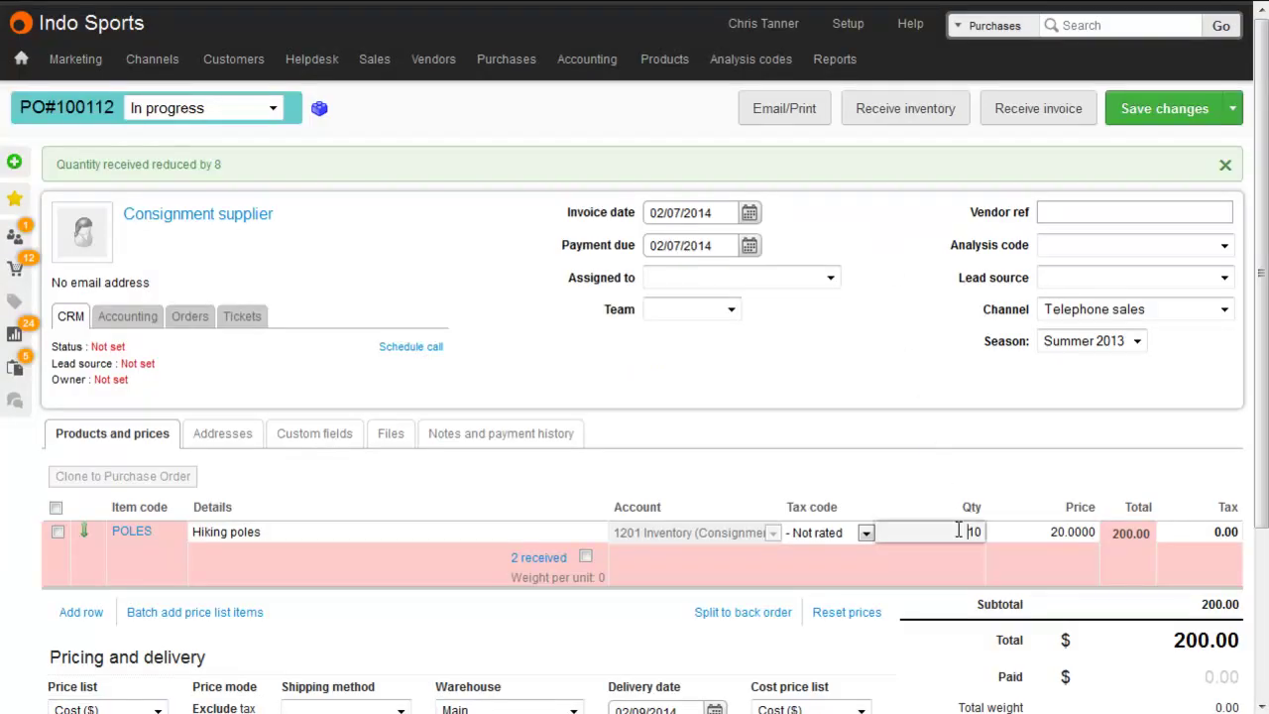
{"action": "left_click", "coordinate": [974, 533]}
{"action": "key", "text": "BackSpace"}
{"action": "key", "text": "BackSpace"}
{"action": "type", "text": "2"}
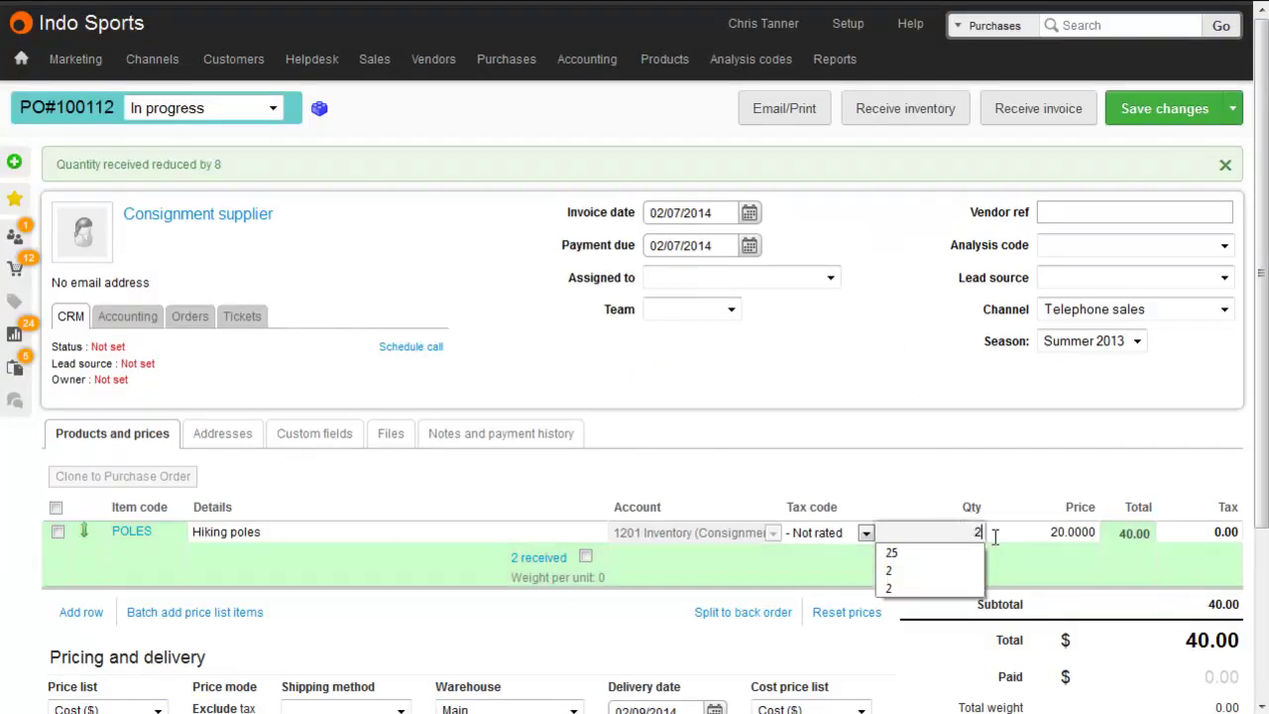
{"action": "left_click", "coordinate": [1035, 485]}
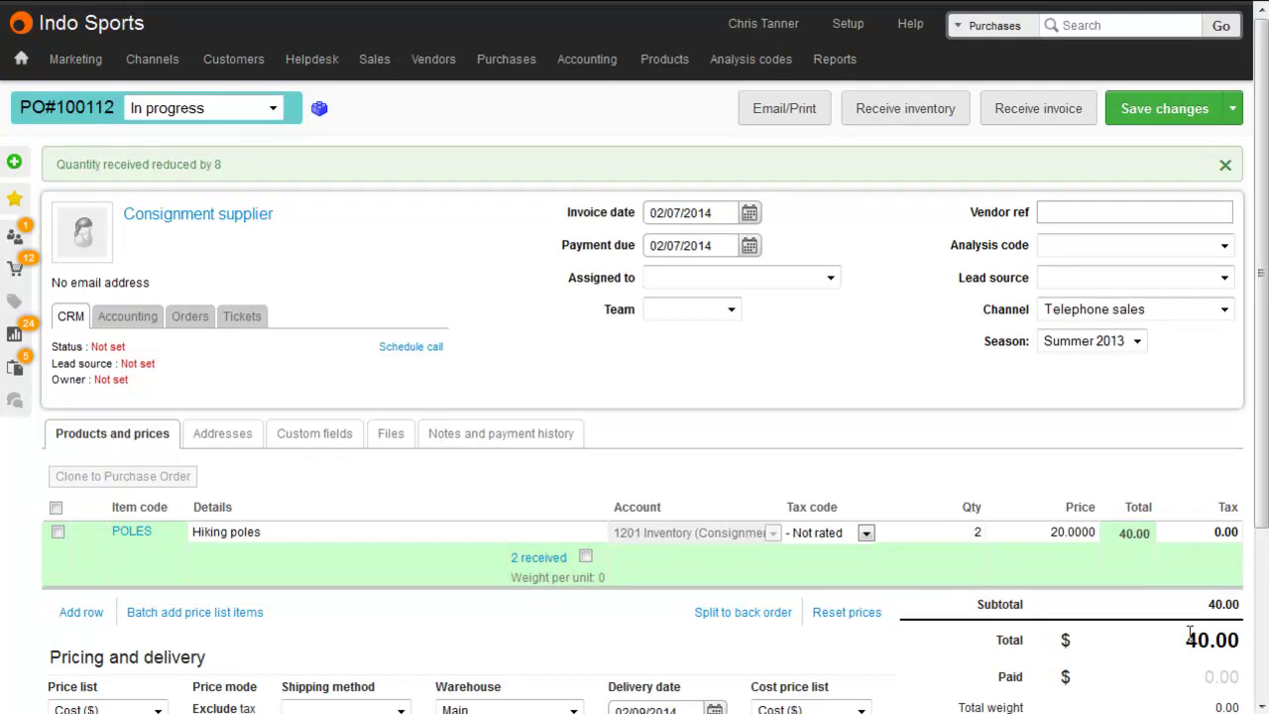
{"action": "left_click", "coordinate": [1155, 108]}
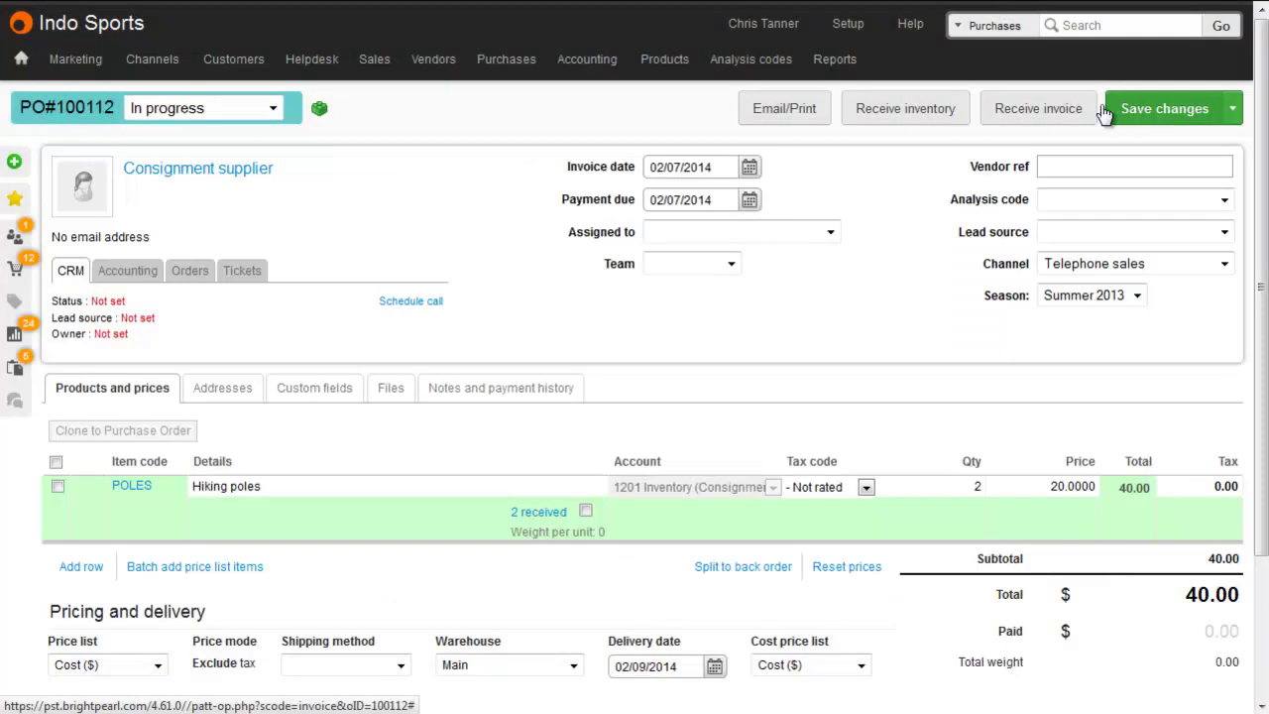
- Receive the invoice for the Hiking poles purchase order using vendor invoice reference 3564546
{"action": "left_click", "coordinate": [1061, 109]}
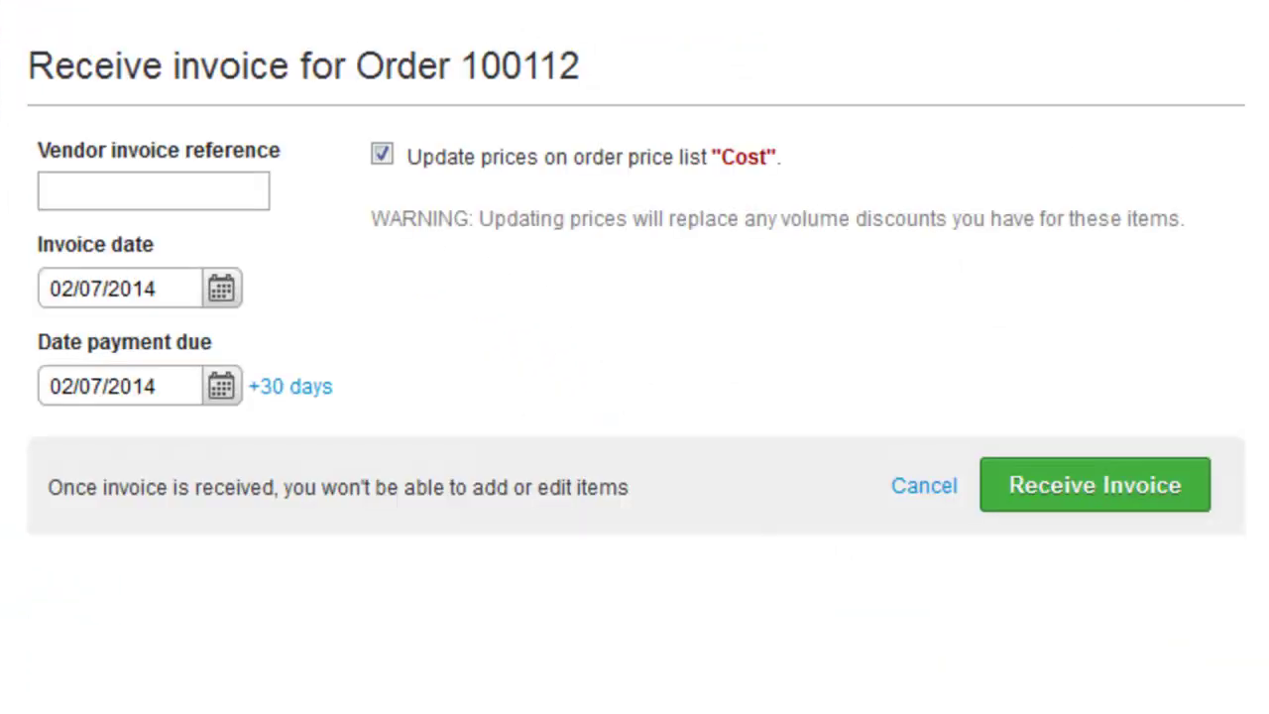
{"action": "left_click", "coordinate": [207, 191]}
{"action": "type", "text": "3564546"}
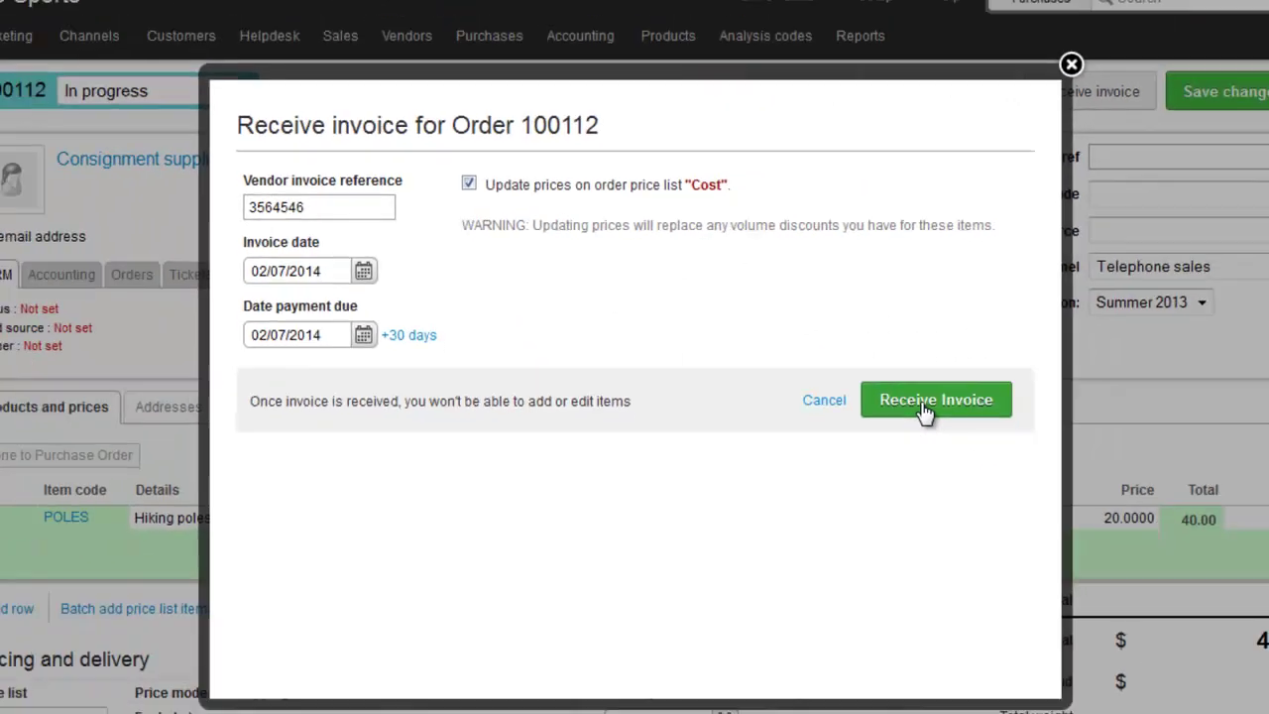
{"action": "left_click", "coordinate": [923, 408]}
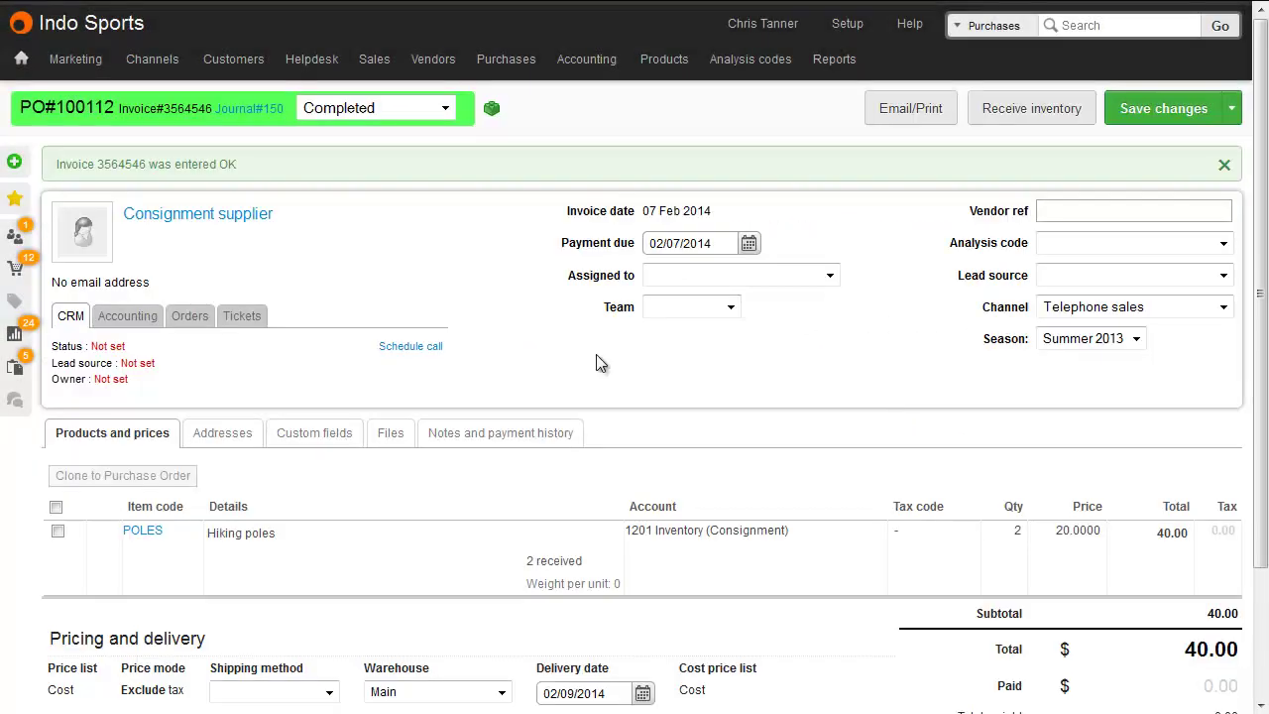
- Create a new purchase order for the consignment supplier and set its item quantity to 8
{"action": "left_click", "coordinate": [206, 323]}
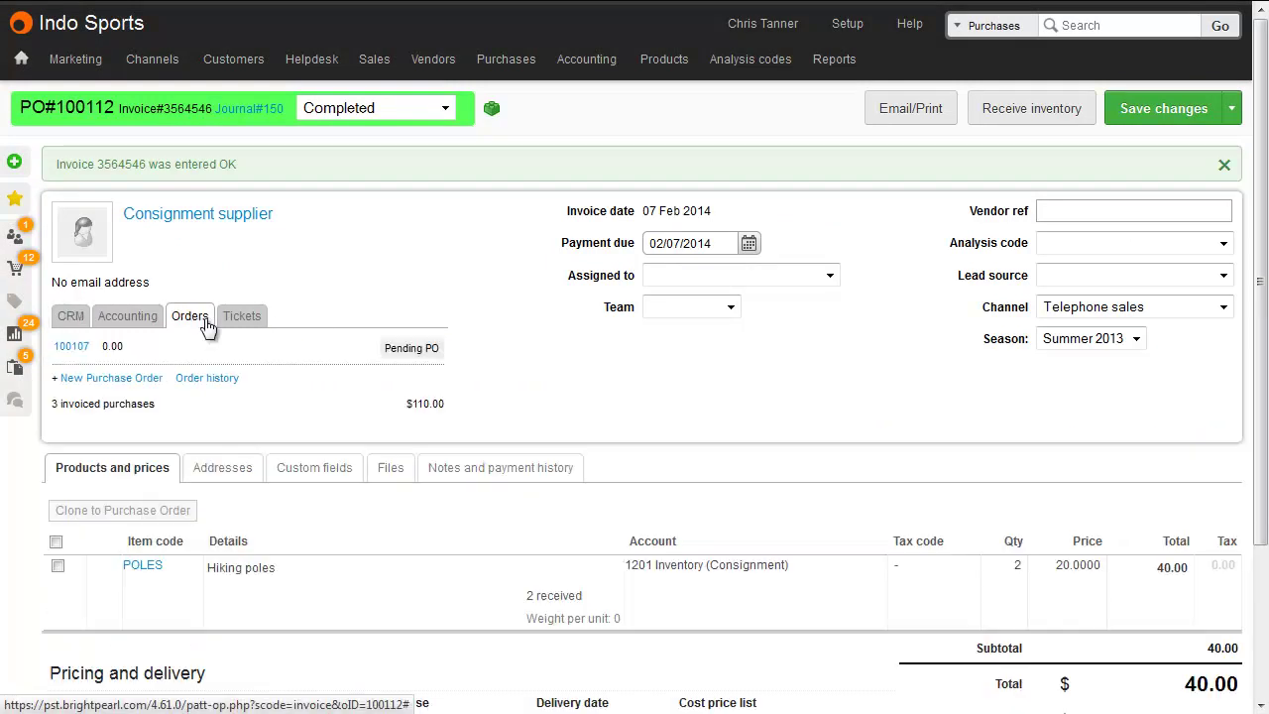
{"action": "left_click", "coordinate": [111, 378]}
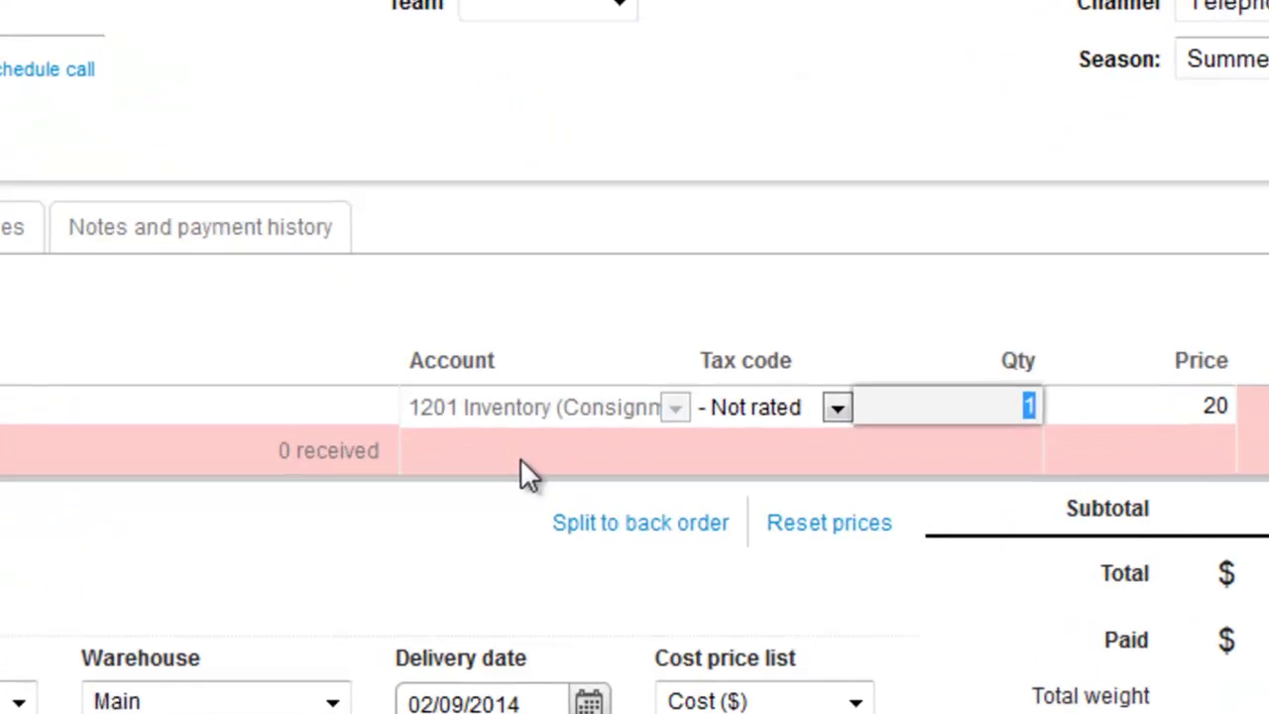
{"action": "type", "text": "8"}
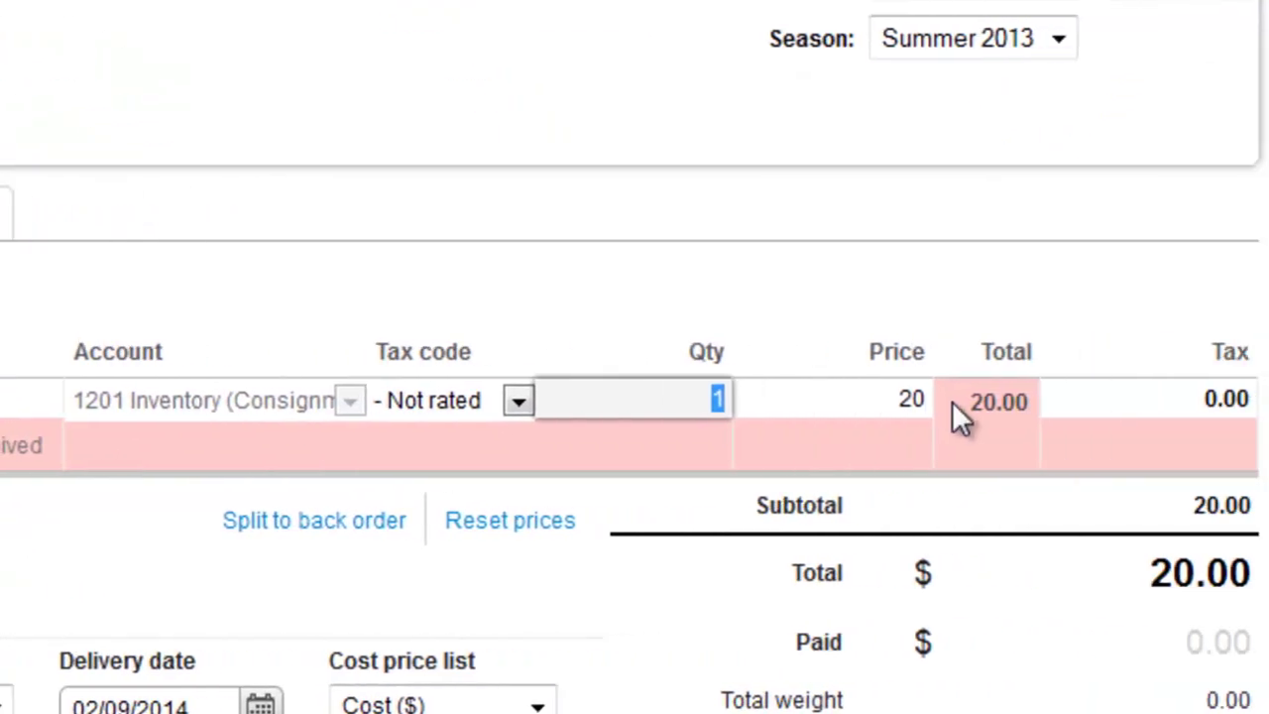
{"action": "left_click", "coordinate": [896, 306]}
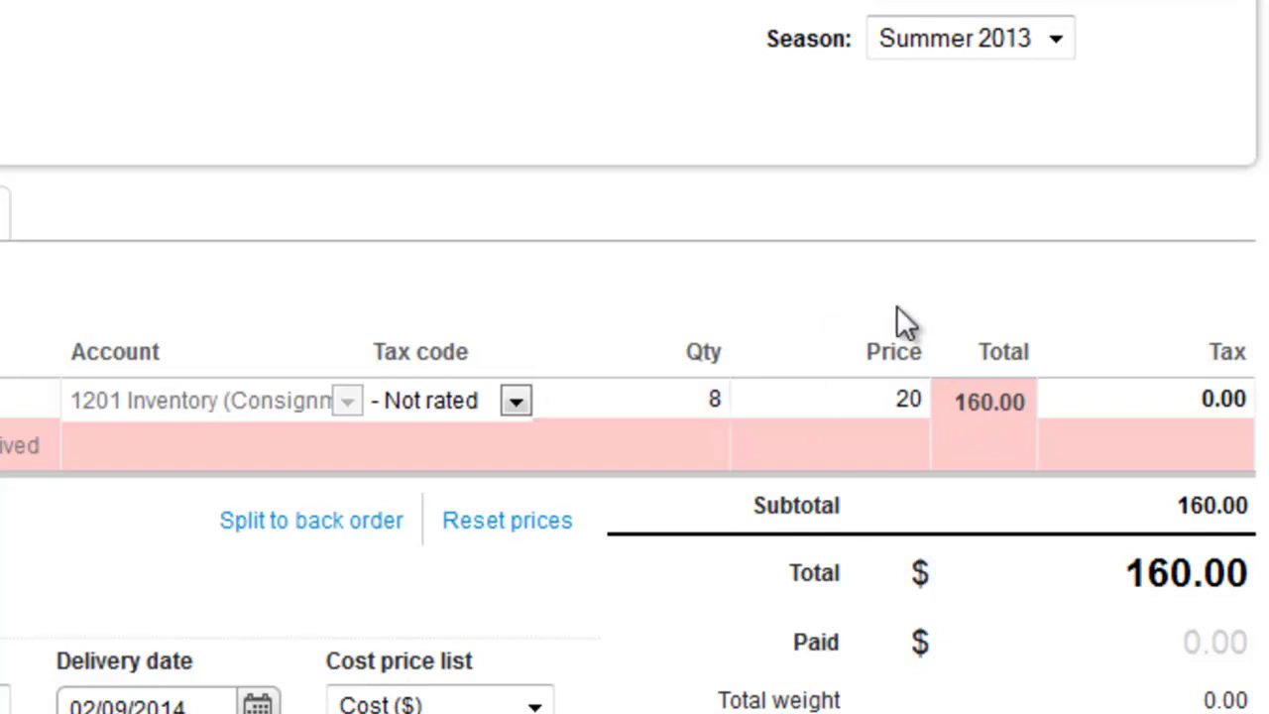